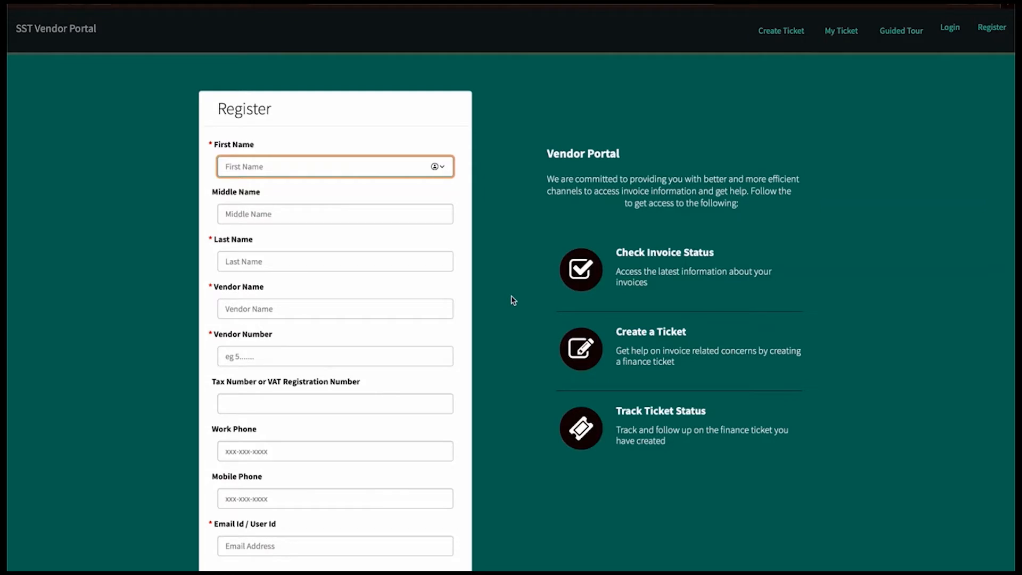
Step: Enter the contact's first, middle and last names, vendor name Asamt Technology and the vendor number
click(592, 6)
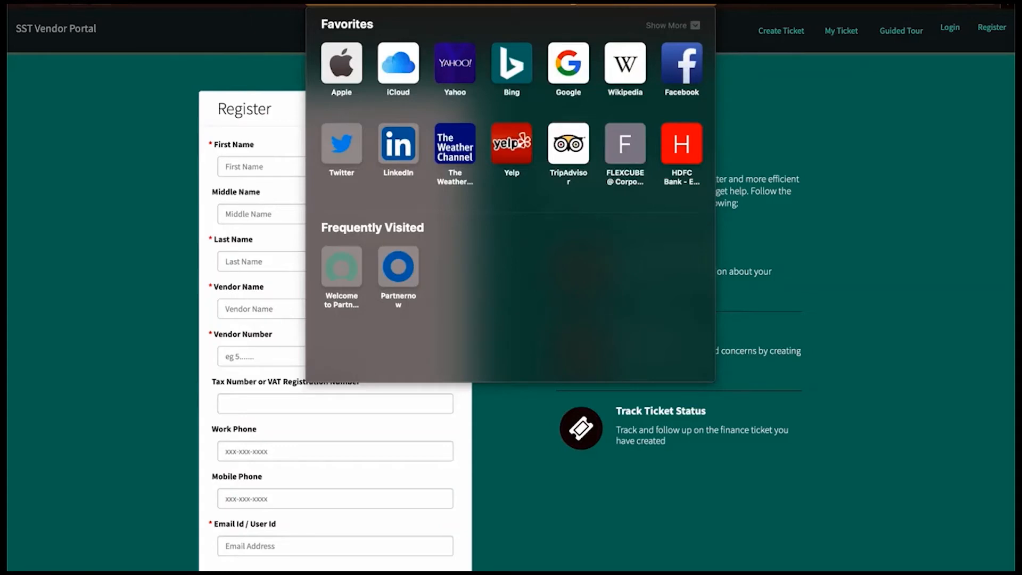
click(963, 106)
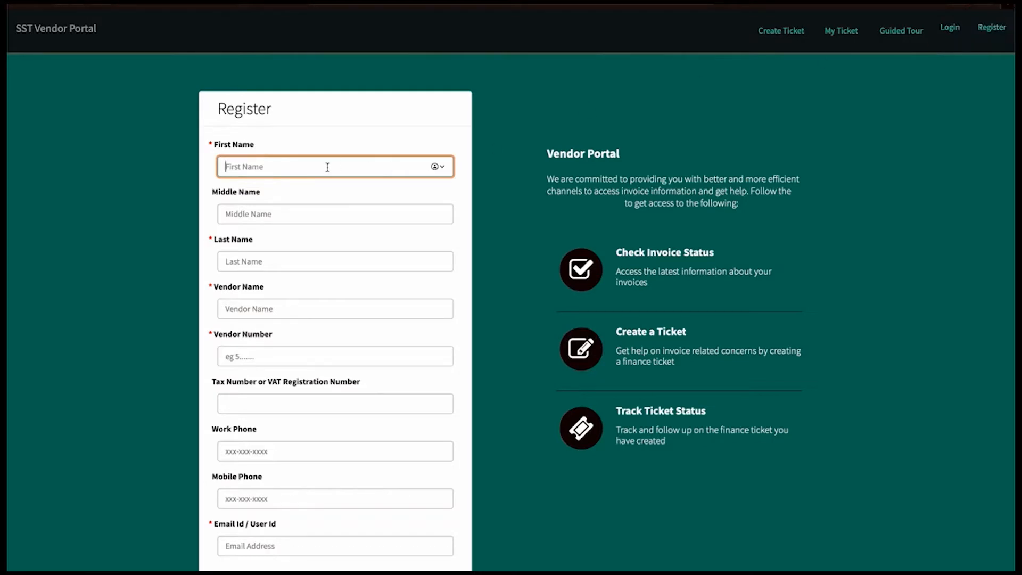
key(Tab)
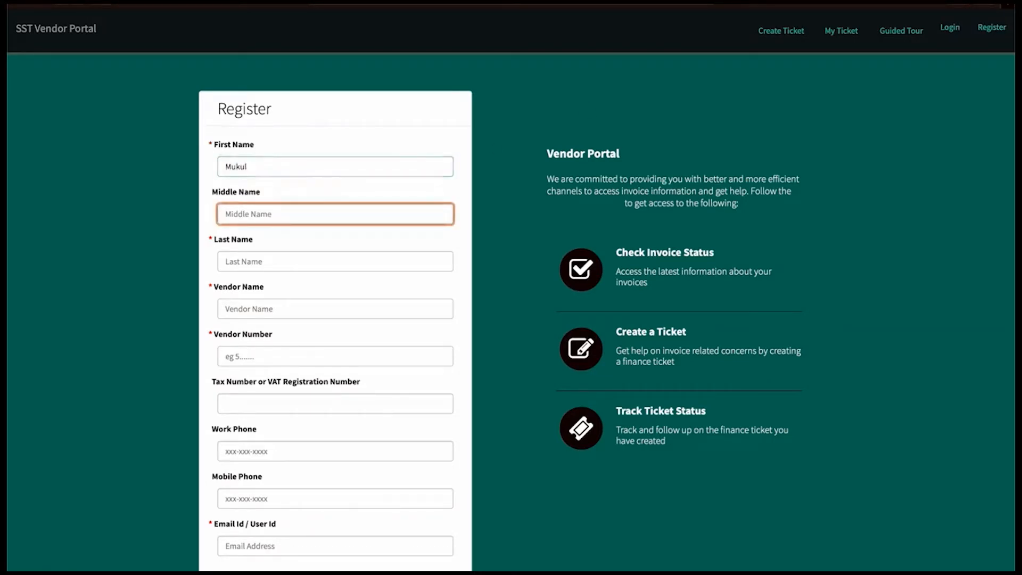
key(Tab)
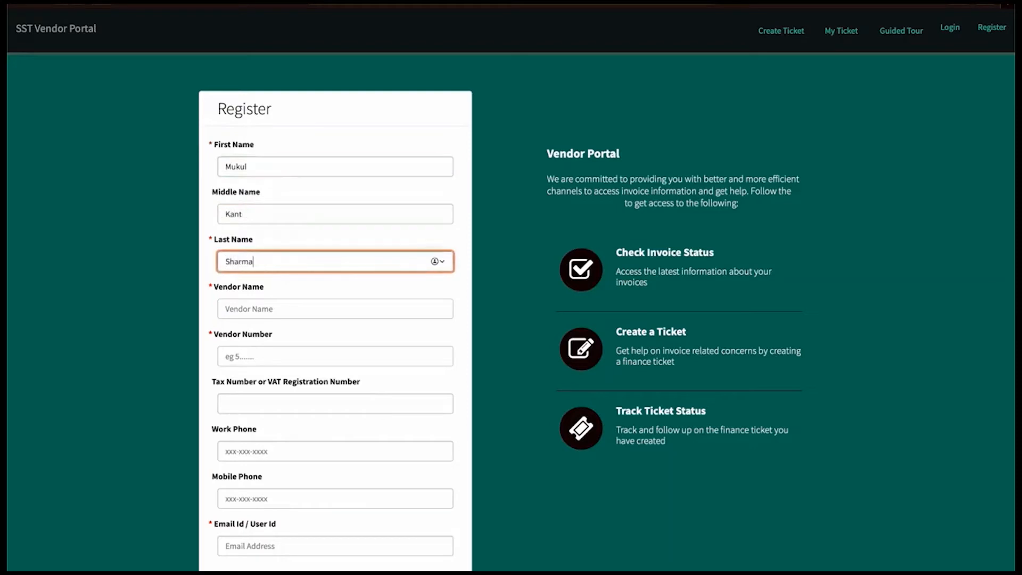
key(Tab)
text(Asamt)
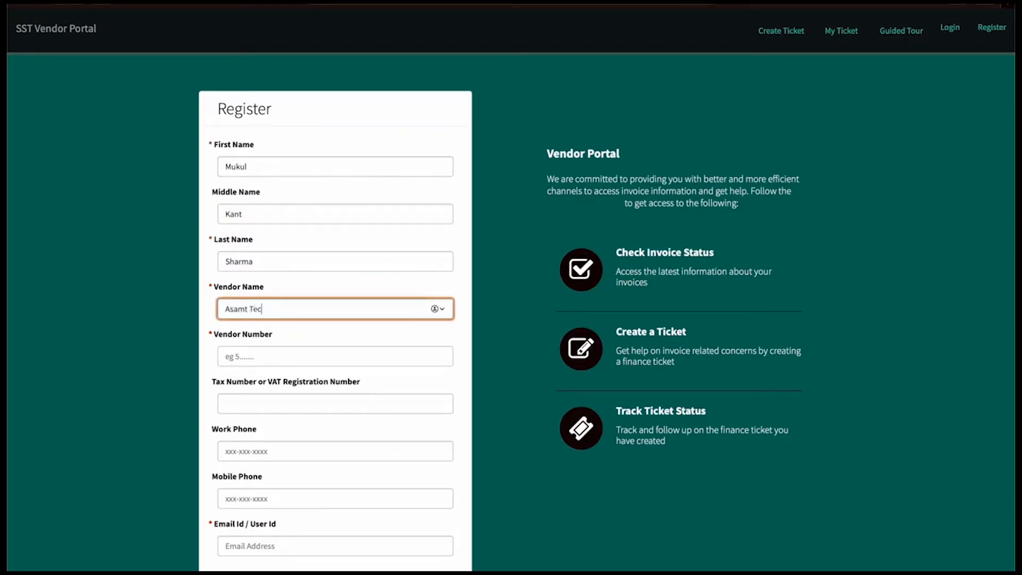
text( Technology)
key(Tab)
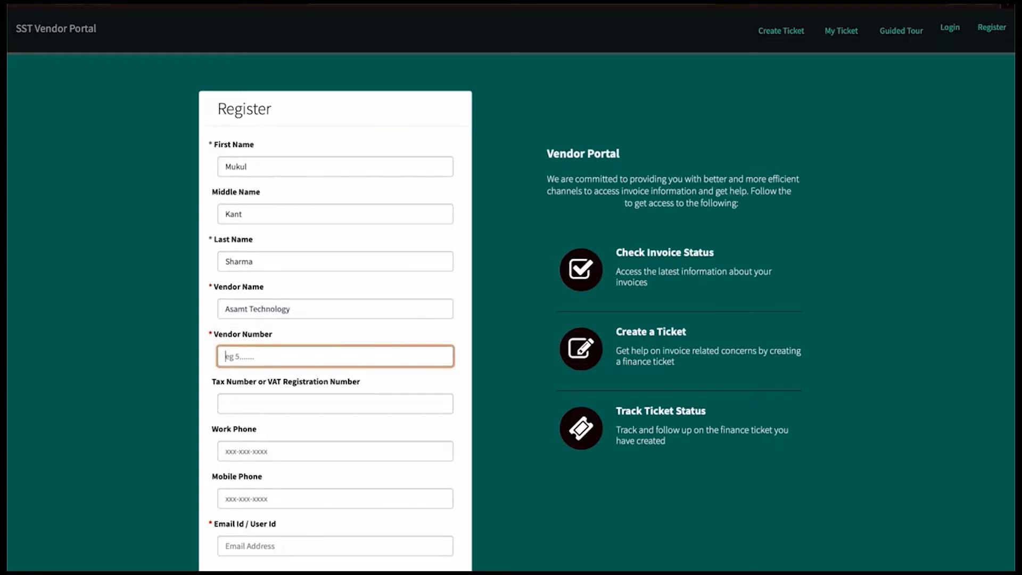
text(1234)
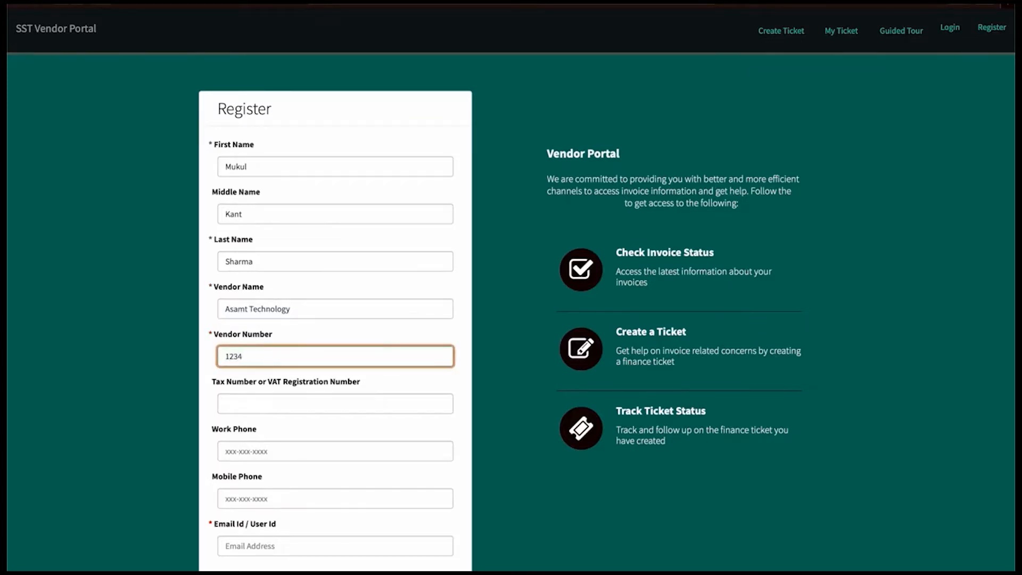
Step: Fill in the contact's mobile phone number and e-mail address further down the form
scroll(296, 392, down, 1)
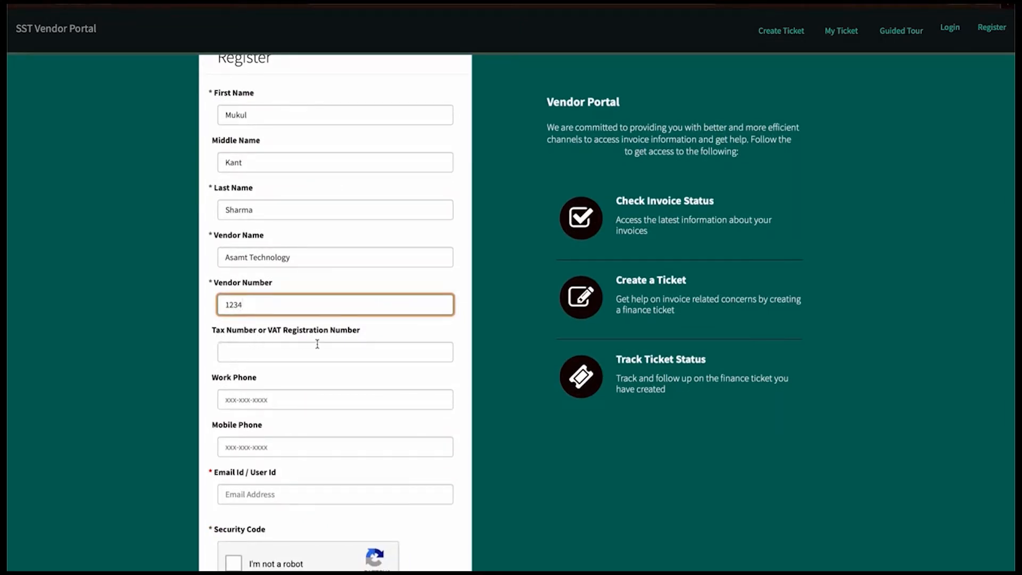
click(242, 451)
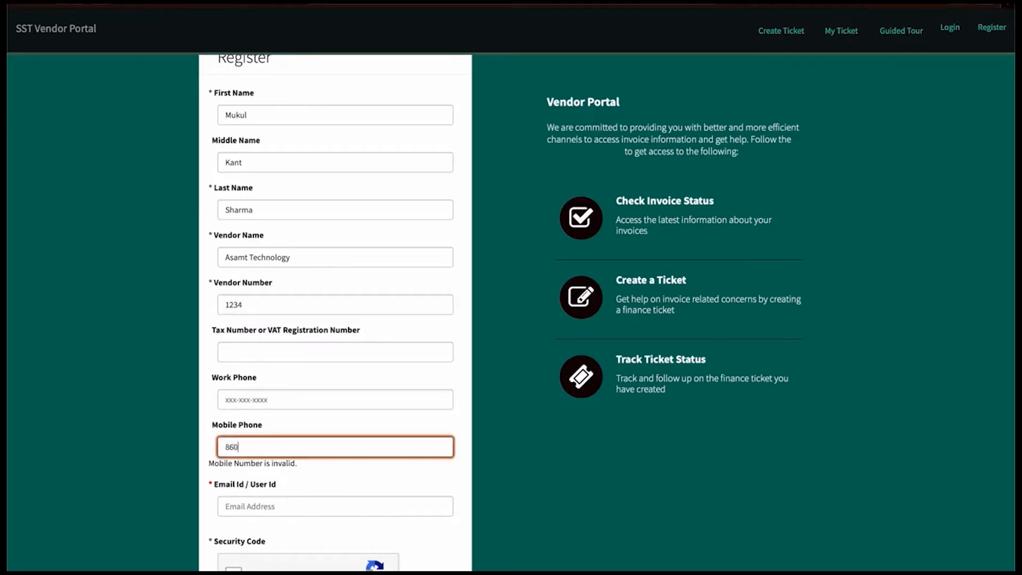
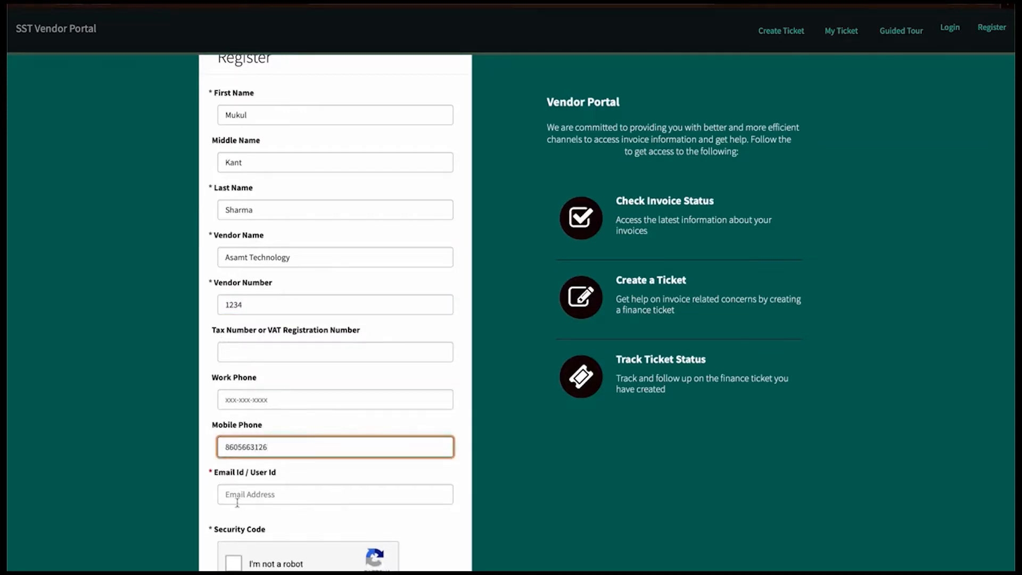
click(238, 496)
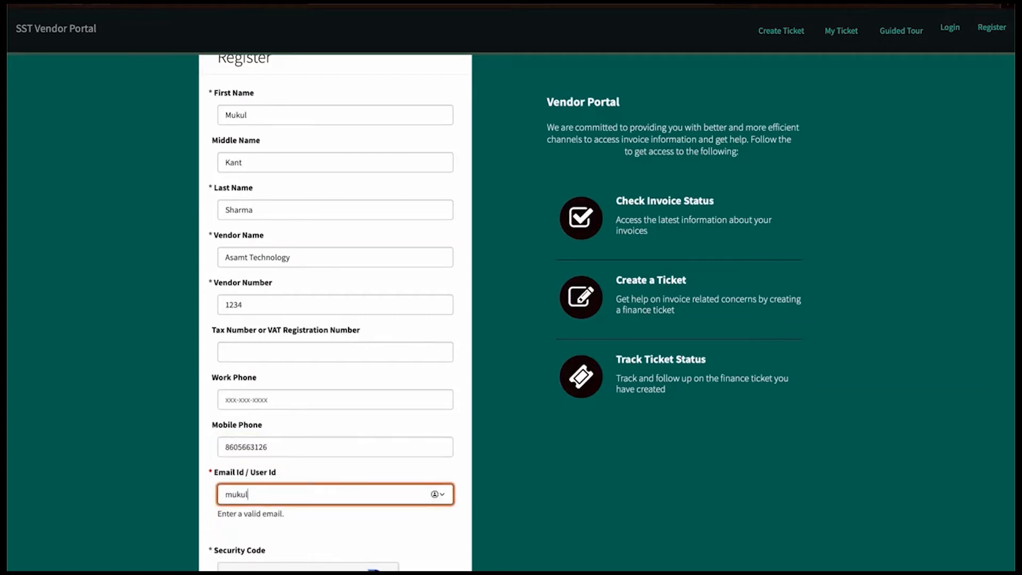
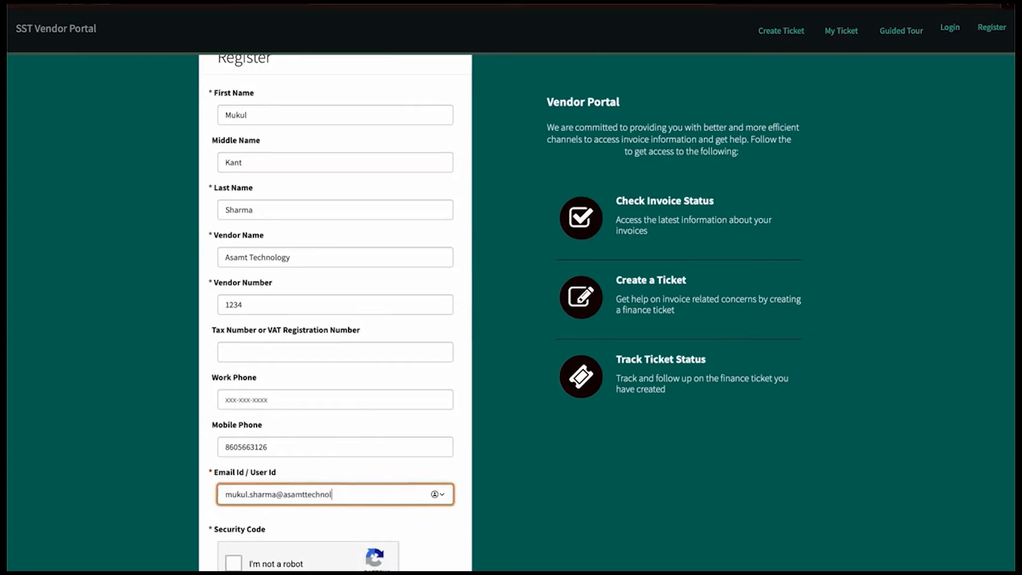
scroll(434, 485, down, 2)
scroll(430, 482, up, 1)
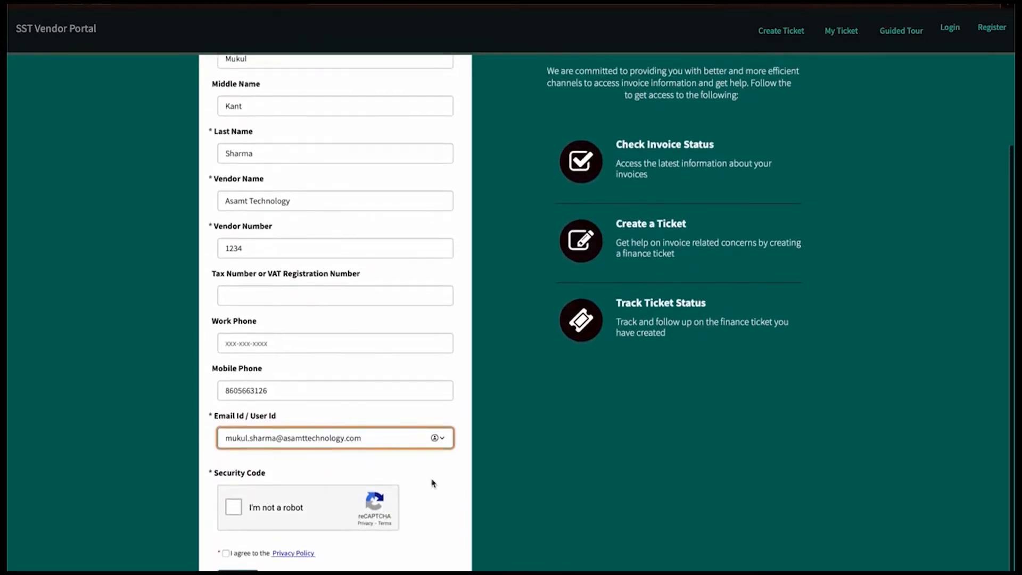
scroll(430, 481, down, 1)
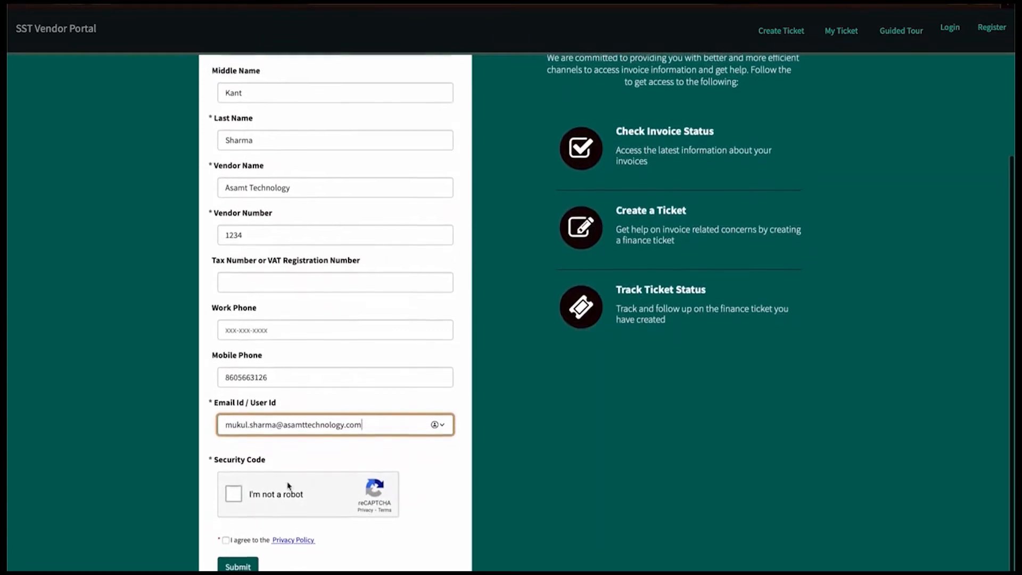
Step: Pass the robot check by selecting the three crosswalk images, agree to the Privacy Policy, and submit
click(233, 496)
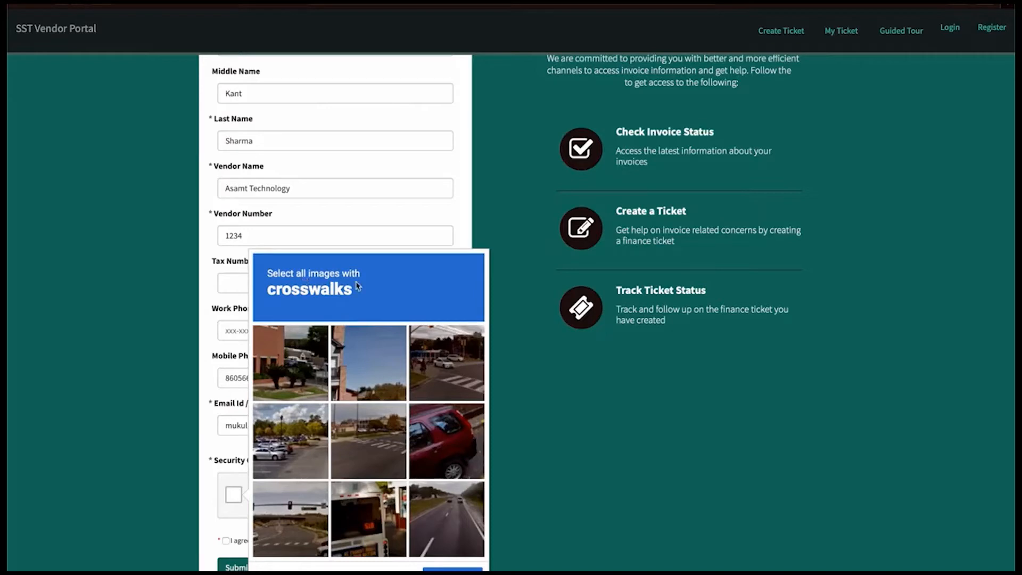
click(449, 377)
click(364, 471)
click(287, 536)
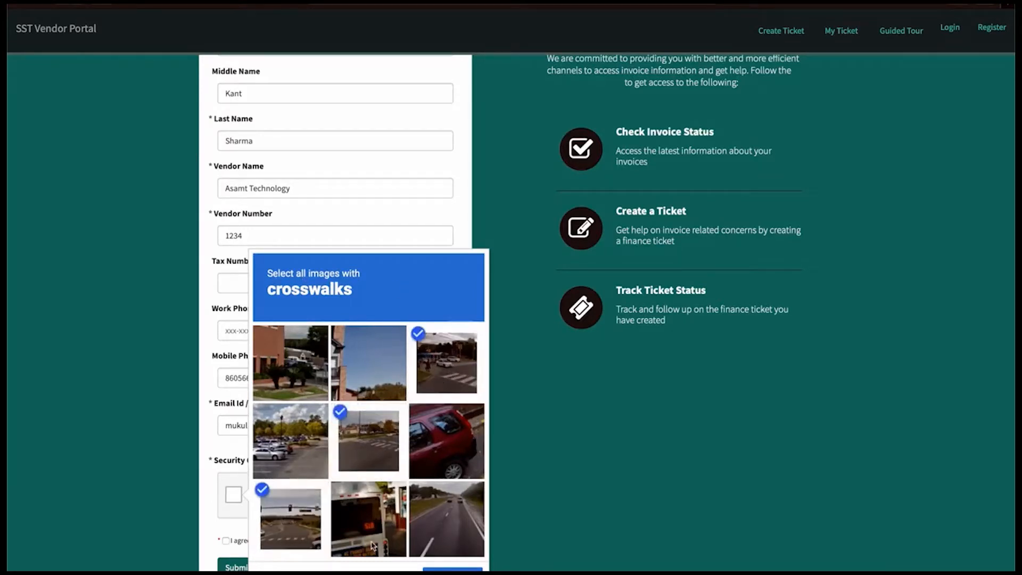
click(453, 569)
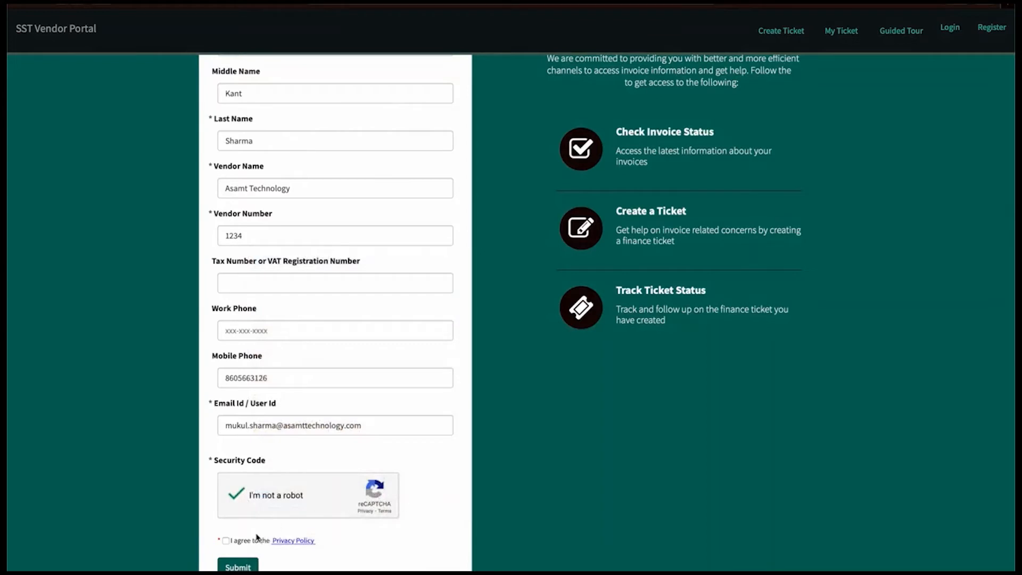
click(226, 541)
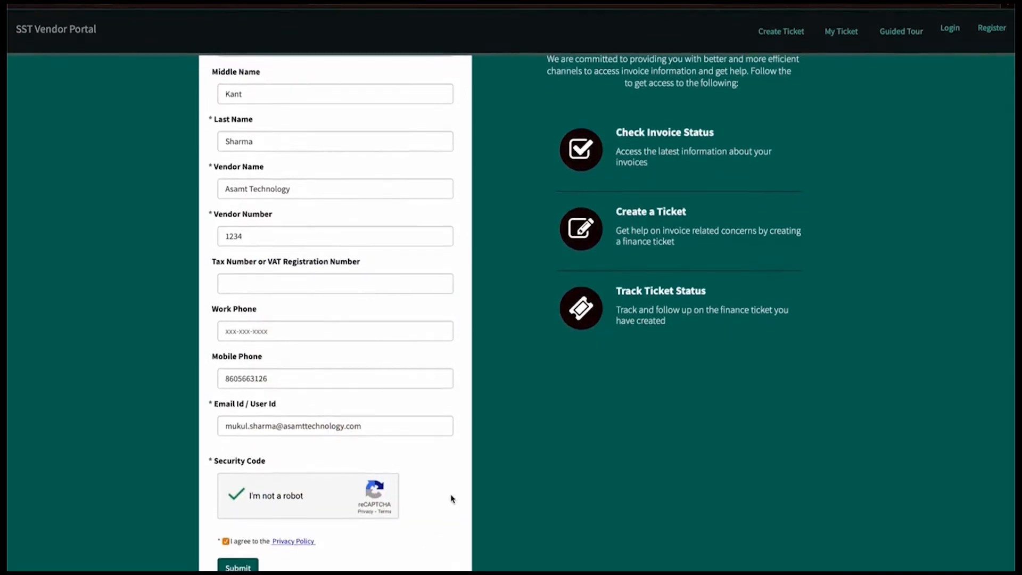
click(254, 560)
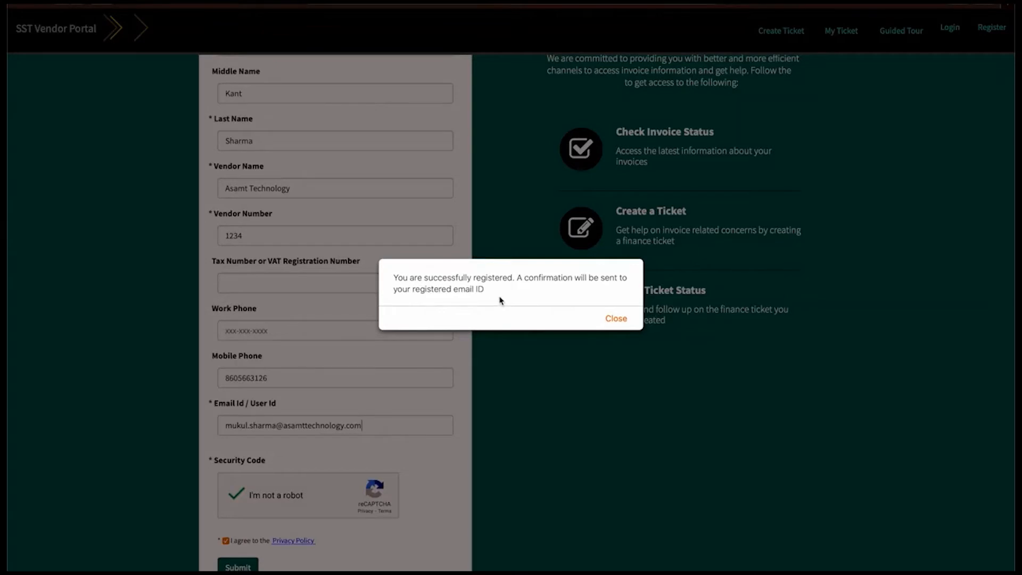
Step: Open System Logs > Emails and the latest 'Successfully Registered on Vendor Portal' record
click(616, 320)
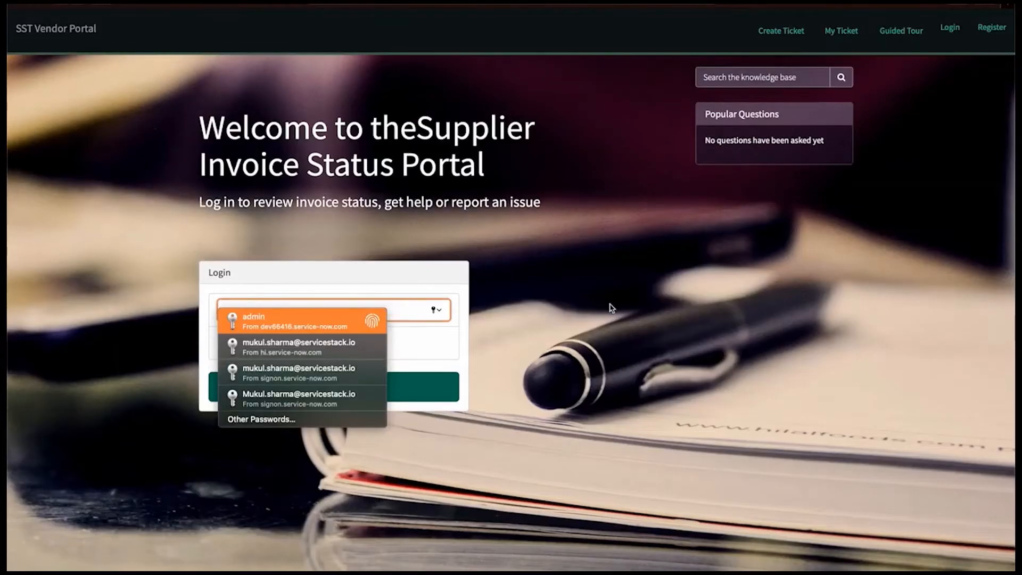
click(588, 299)
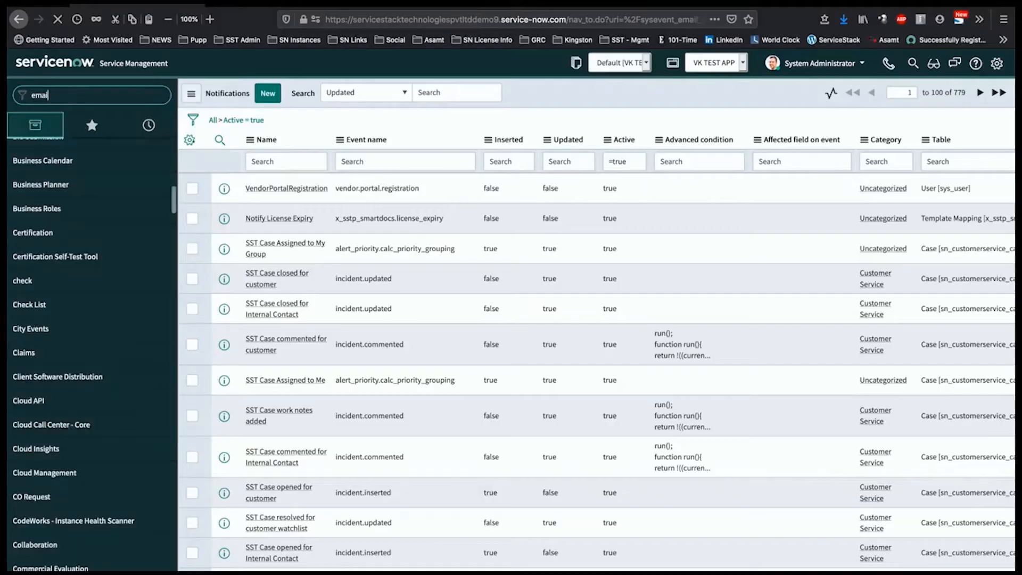
text(s)
click(30, 345)
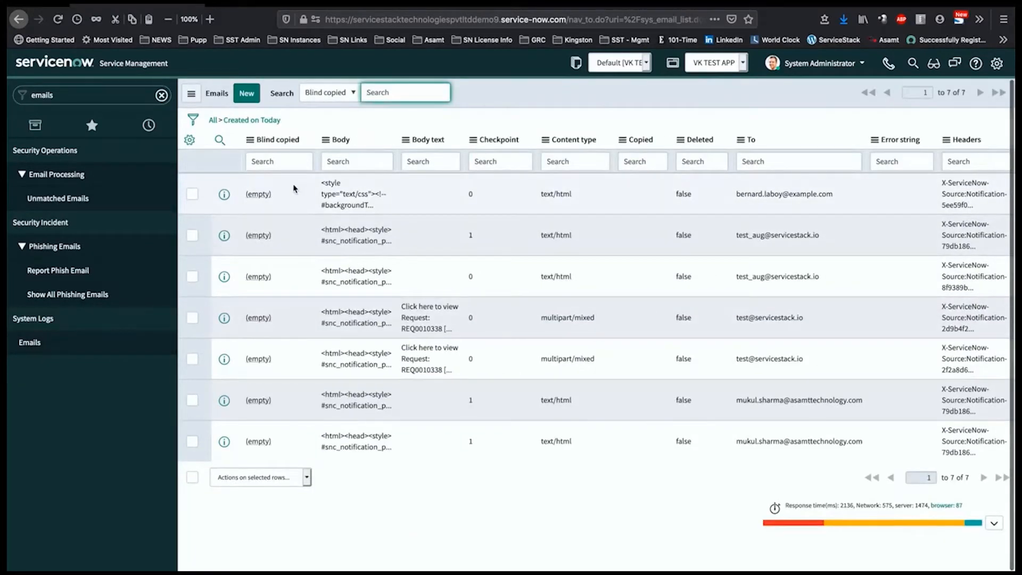
click(258, 441)
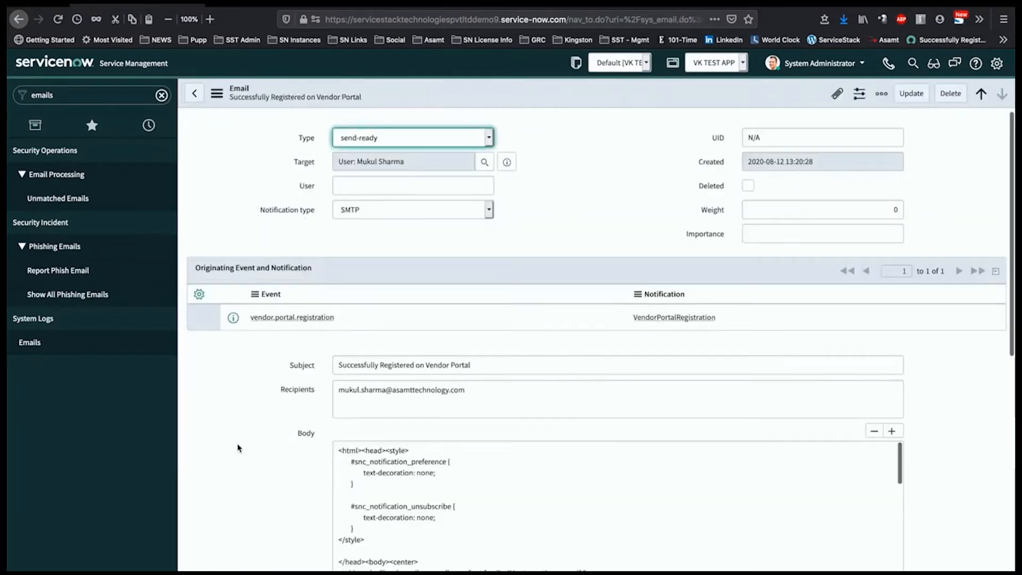
scroll(240, 447, down, 10)
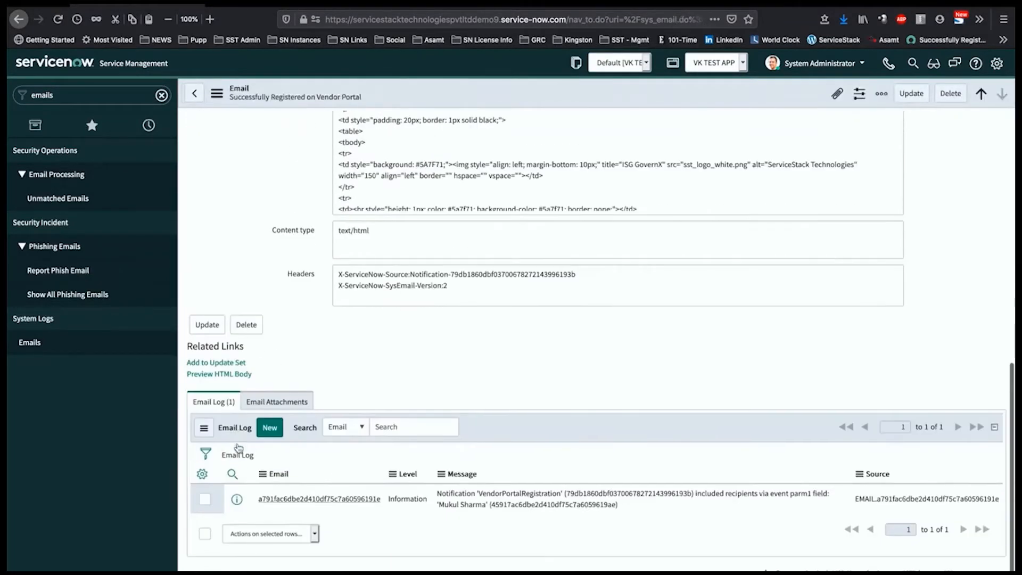
Step: Preview the email's HTML body and select the one-time password and password guidelines
click(229, 375)
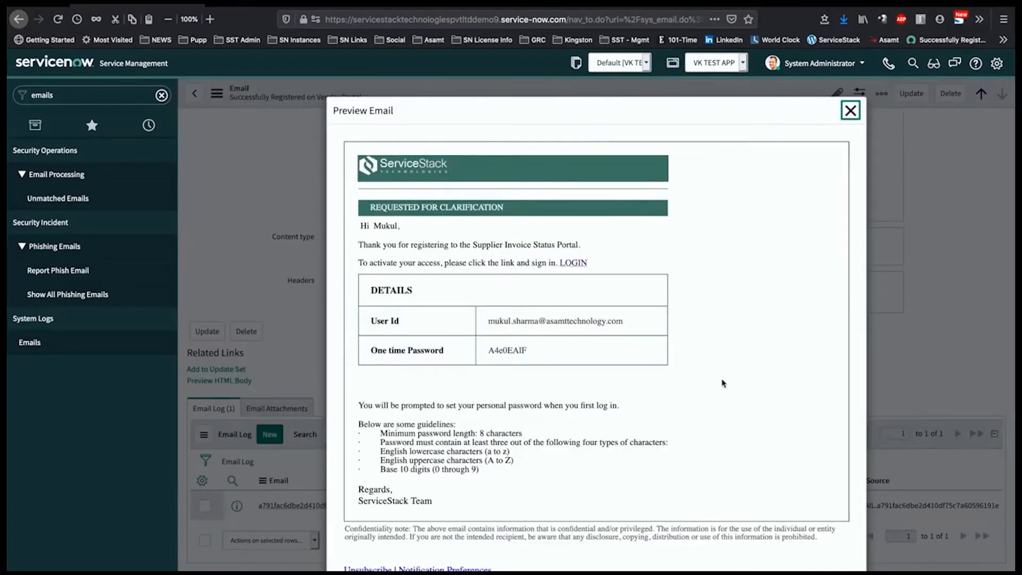
scroll(723, 383, down, 3)
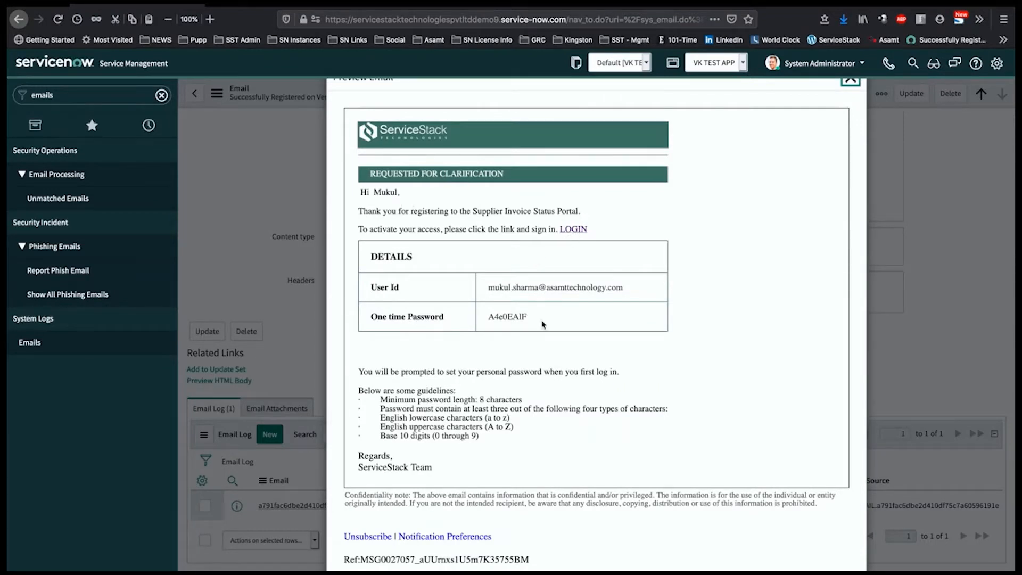
click(514, 317)
double_click(514, 317)
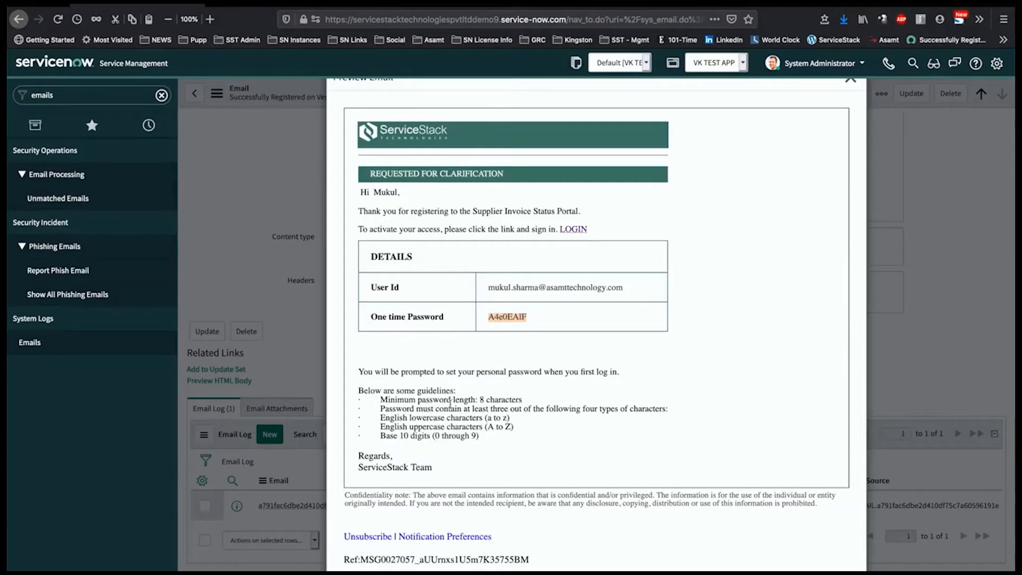
drag(379, 399, 522, 442)
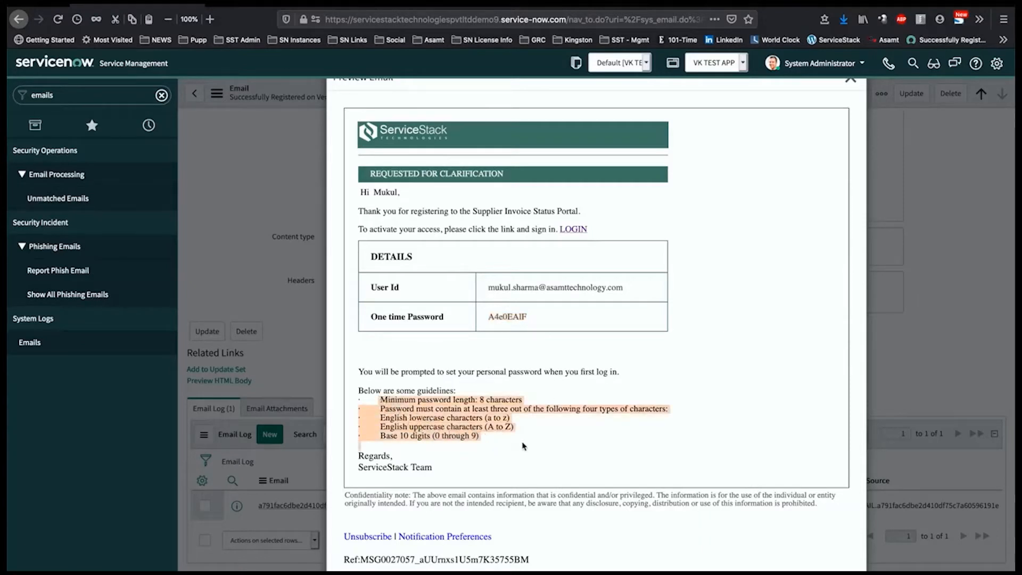
click(522, 442)
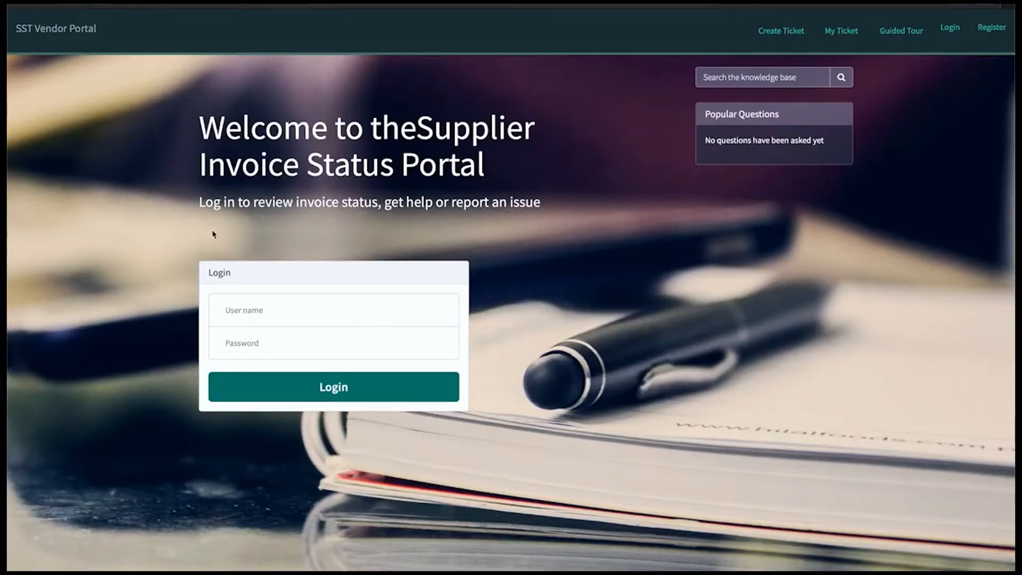
Step: Log in with the vendor's e-mail user name and one-time password, declining to save the password
click(294, 311)
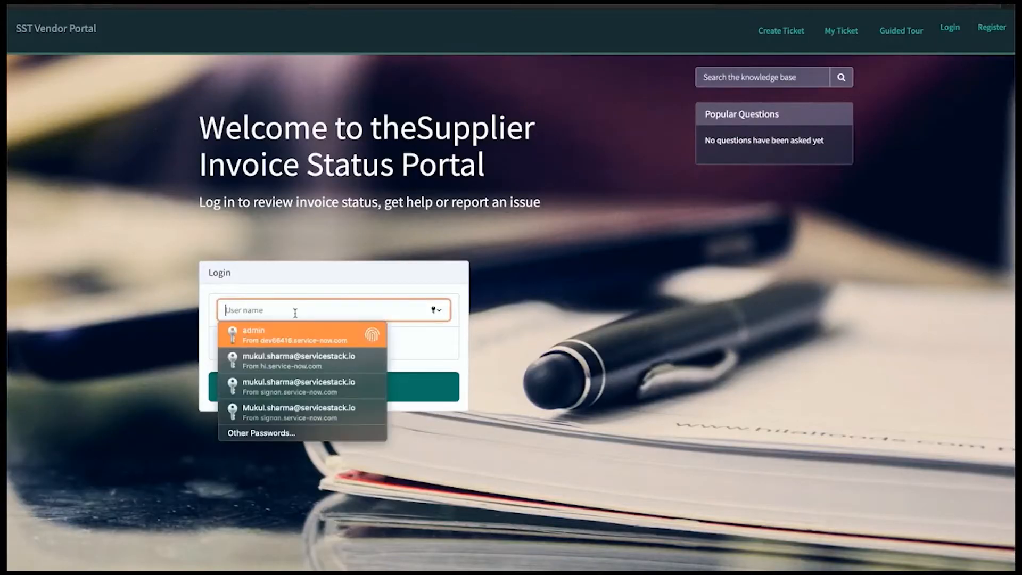
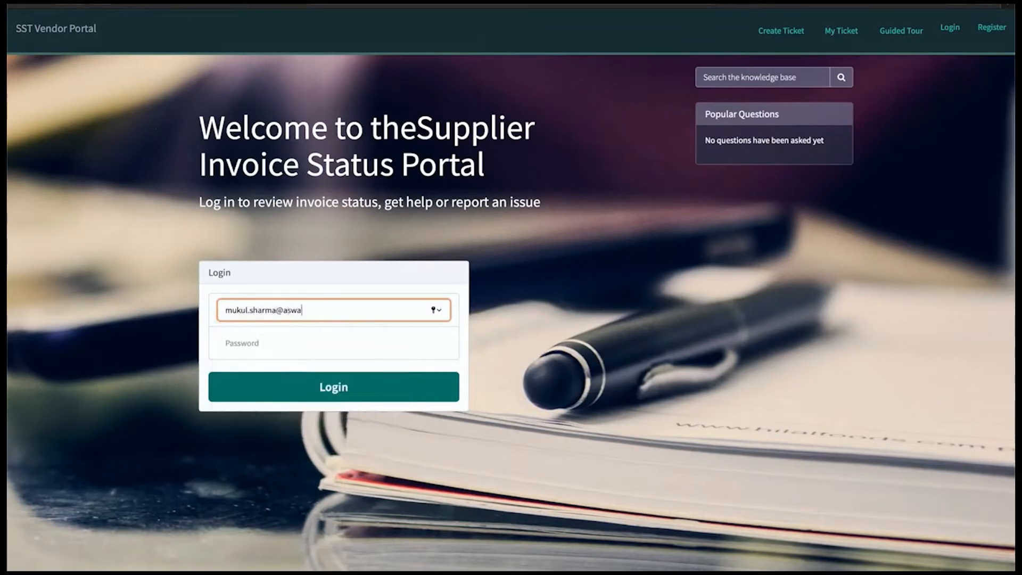
key(Tab)
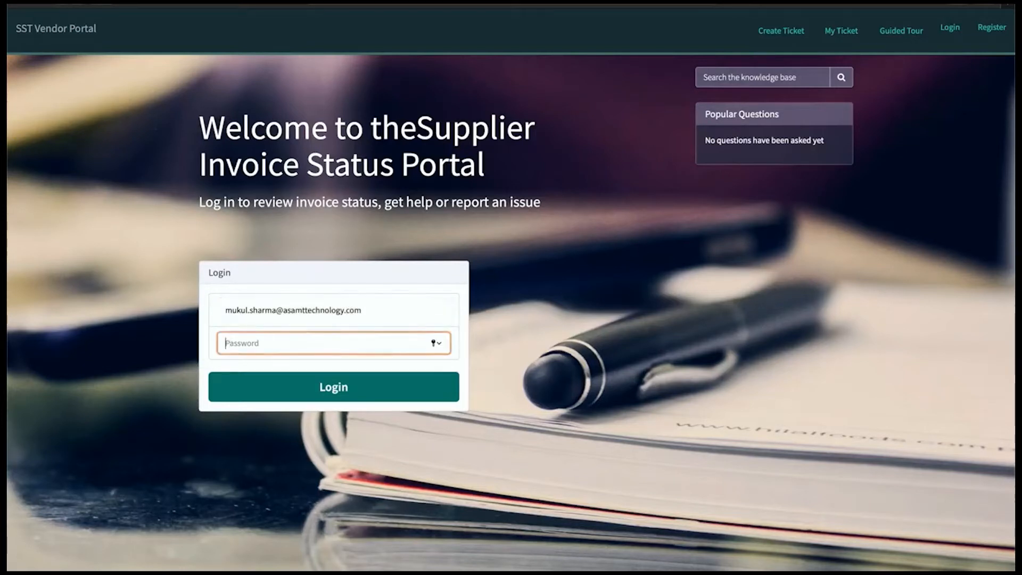
text(********)
click(331, 393)
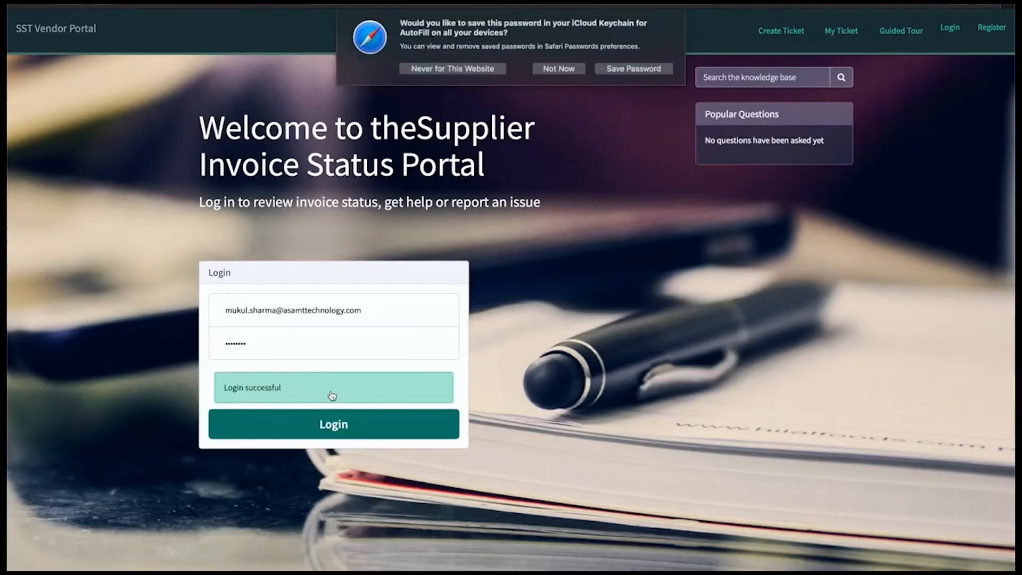
click(556, 69)
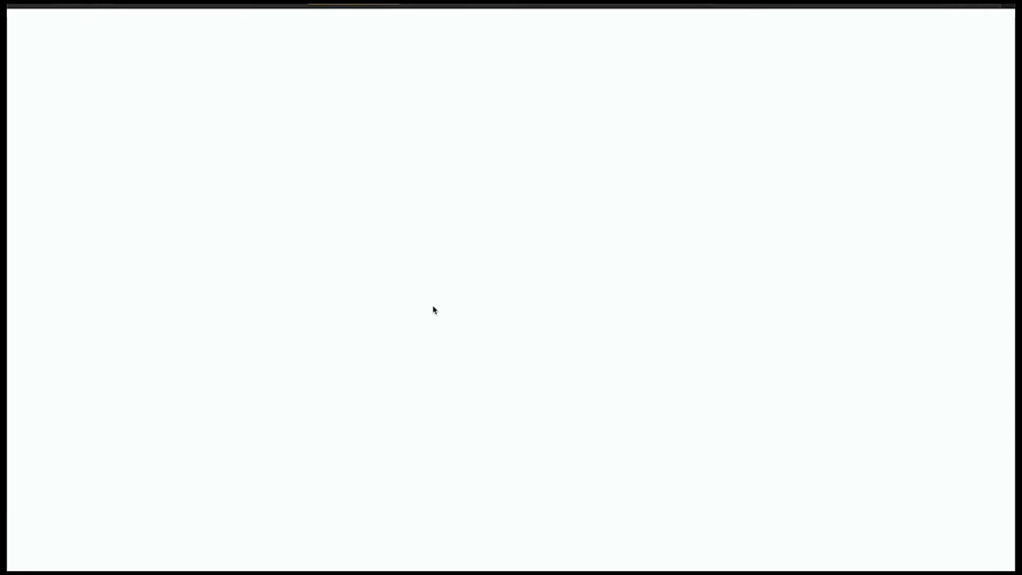
Step: Enter the current and a new password, rejecting the browser's strong password, and submit
click(86, 122)
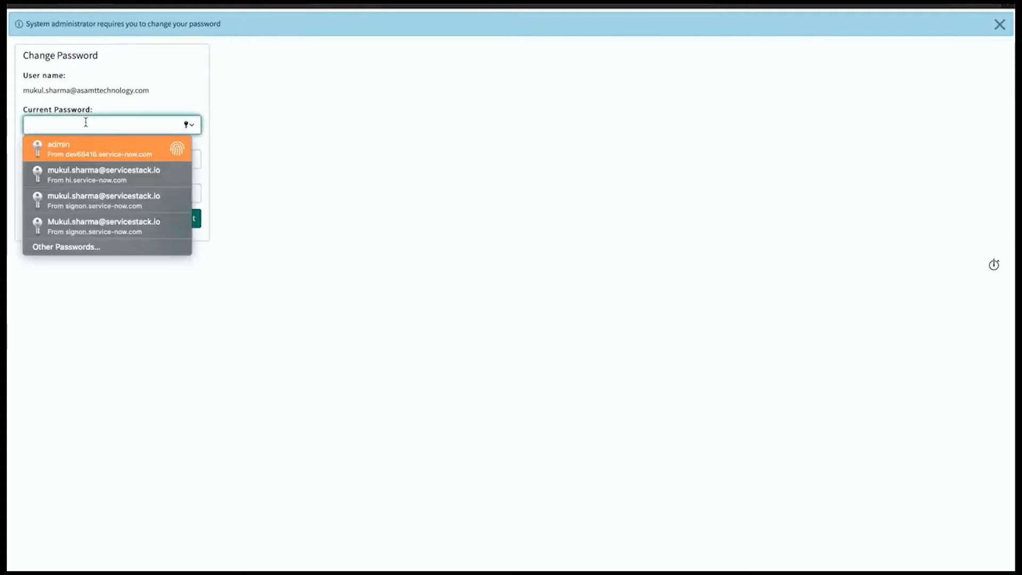
text(********)
click(168, 162)
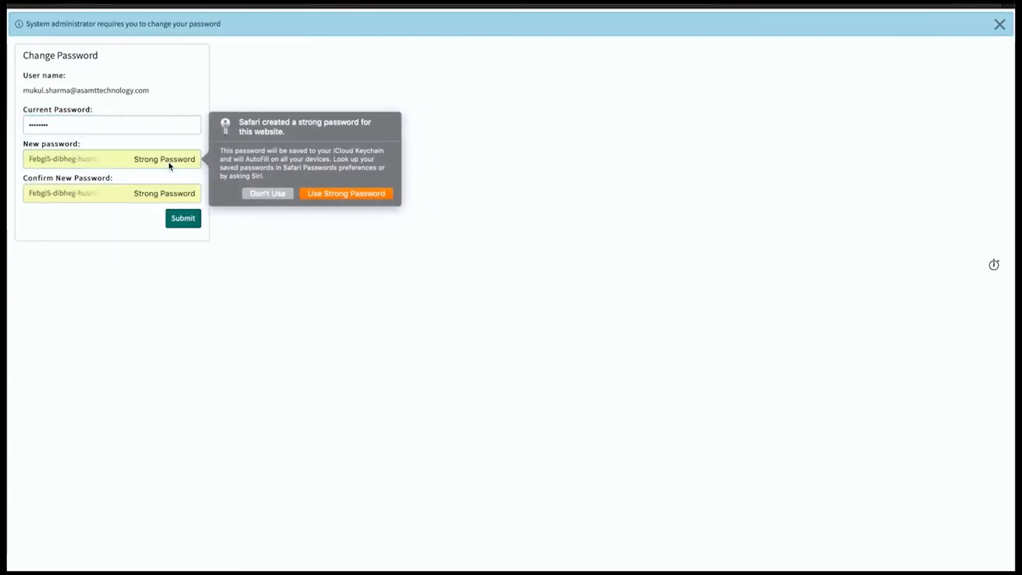
click(90, 160)
click(114, 159)
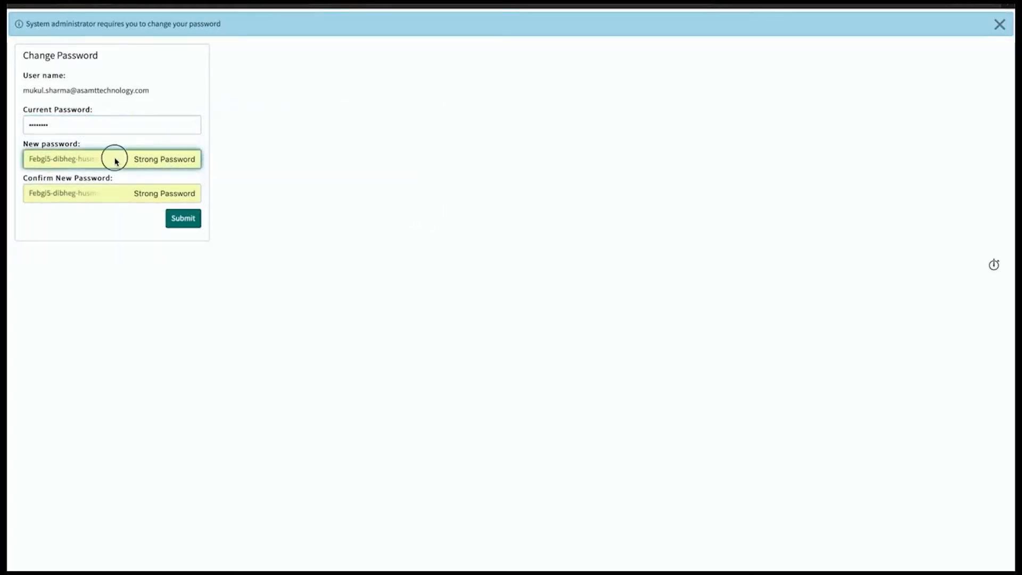
click(57, 197)
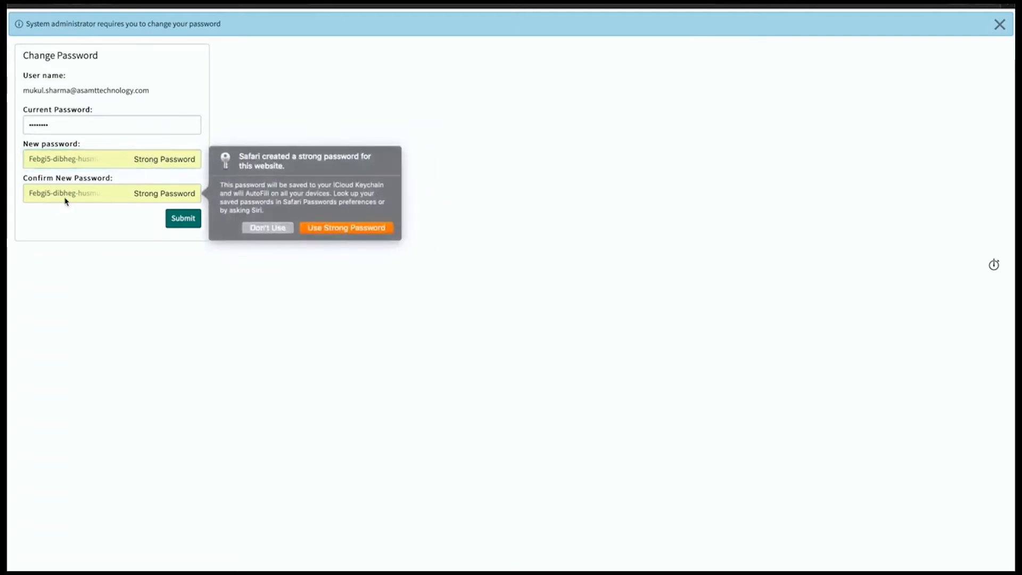
click(266, 227)
click(50, 158)
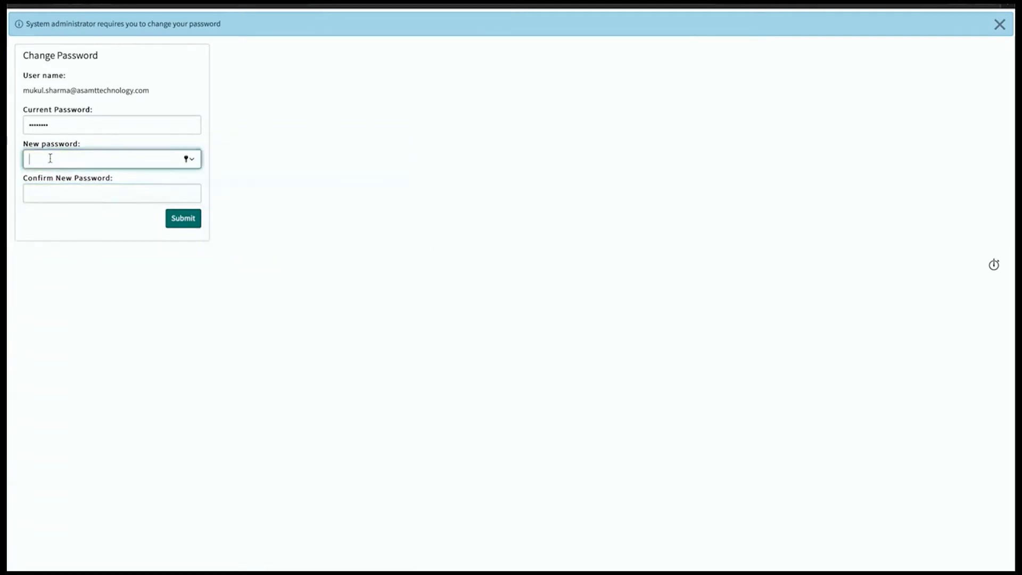
text(••••)
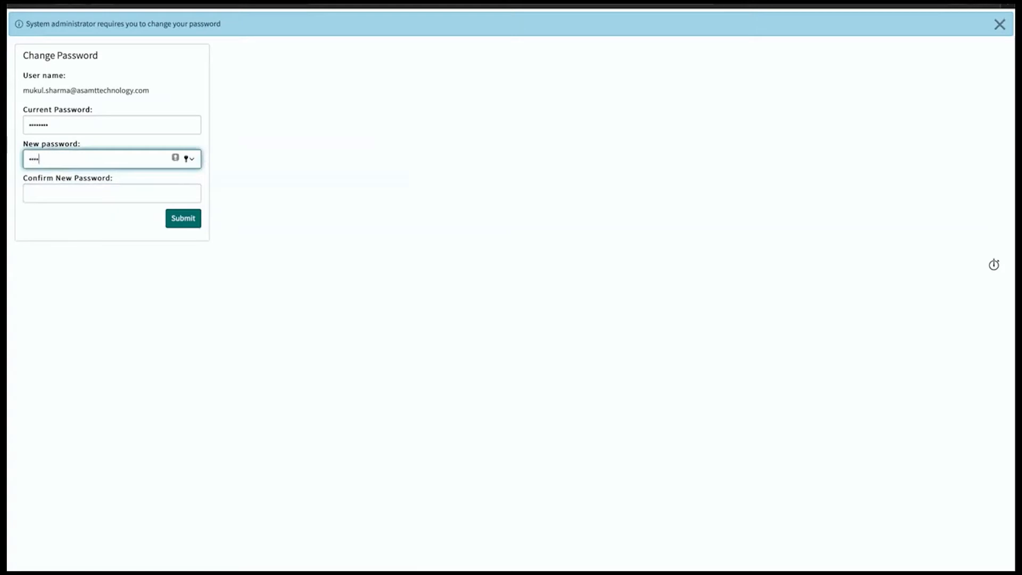
click(50, 192)
text(•••)
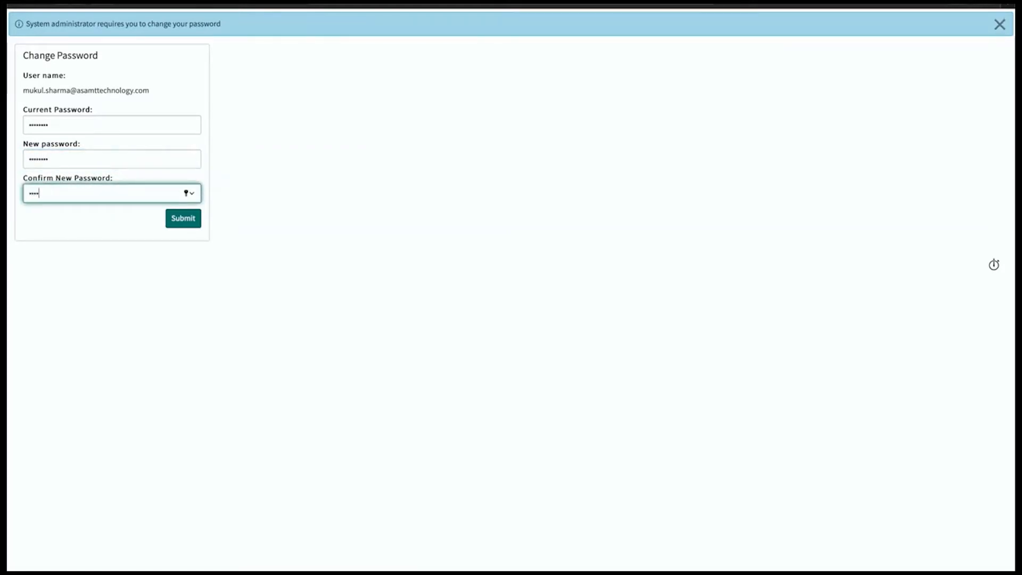
text(•••••)
click(180, 221)
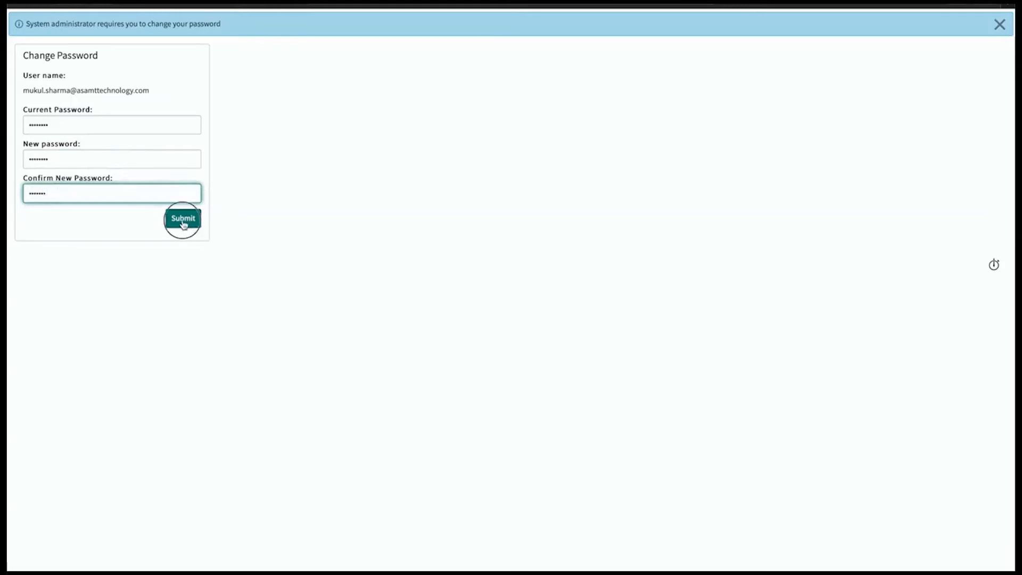
click(453, 69)
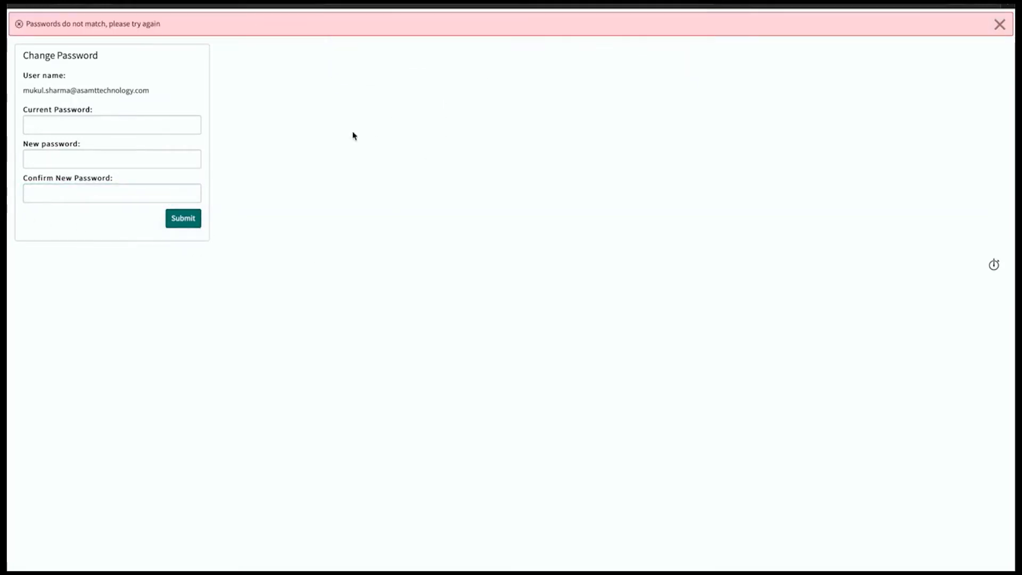
Step: Re-enter the current password and matching new passwords after the mismatch, then submit again
click(90, 128)
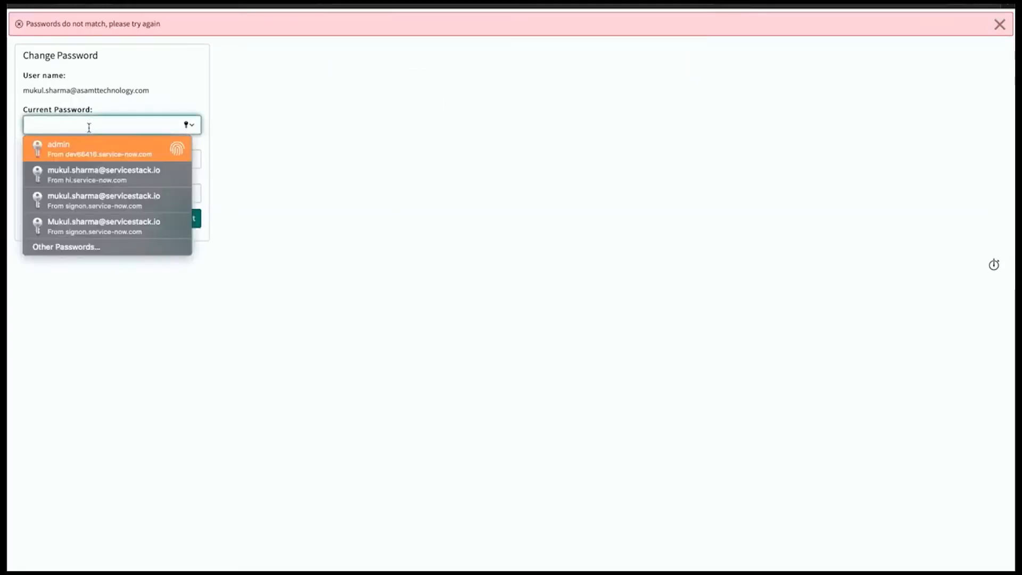
key(super+v)
click(90, 154)
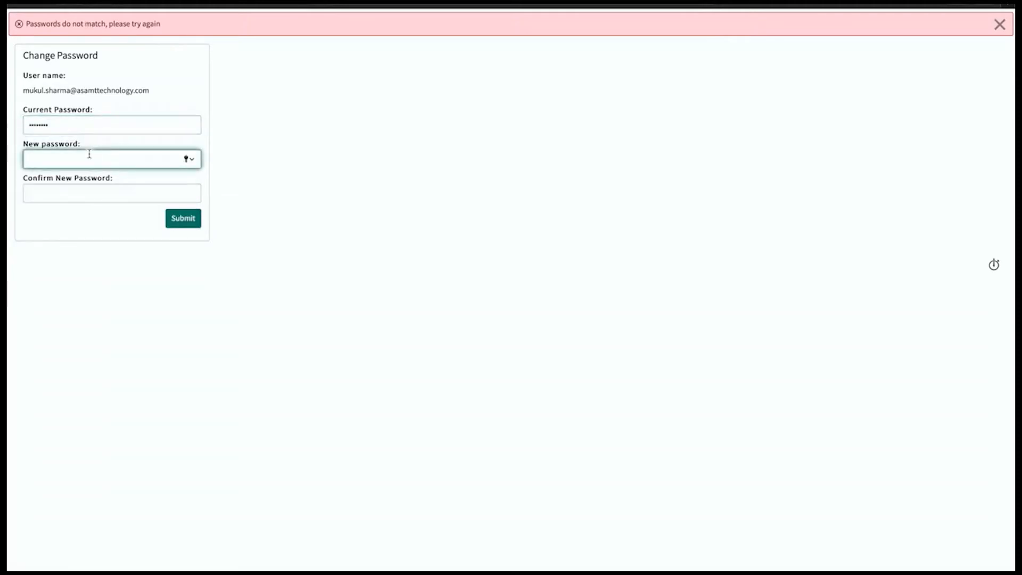
text(•••••••)
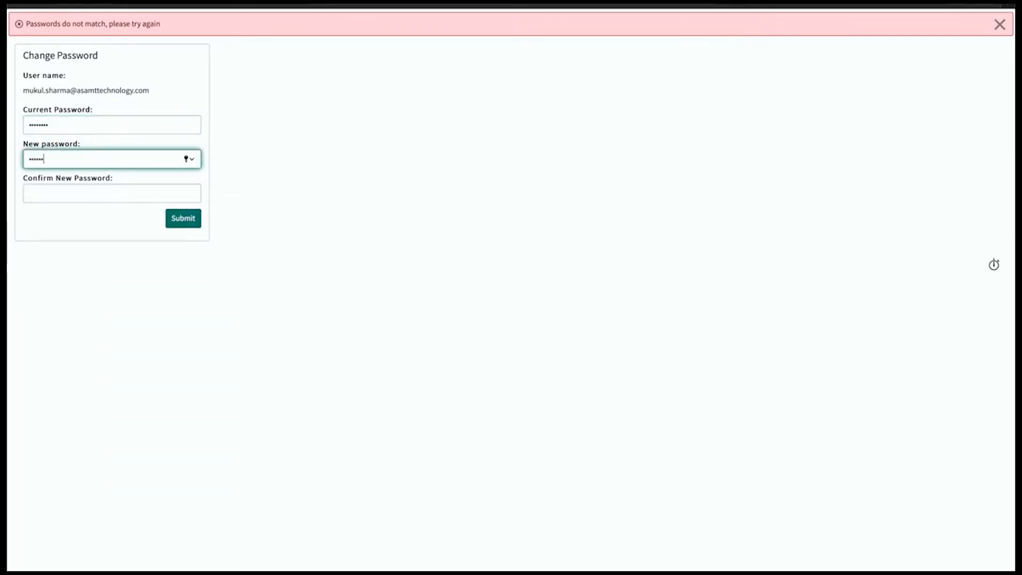
text(•)
click(81, 196)
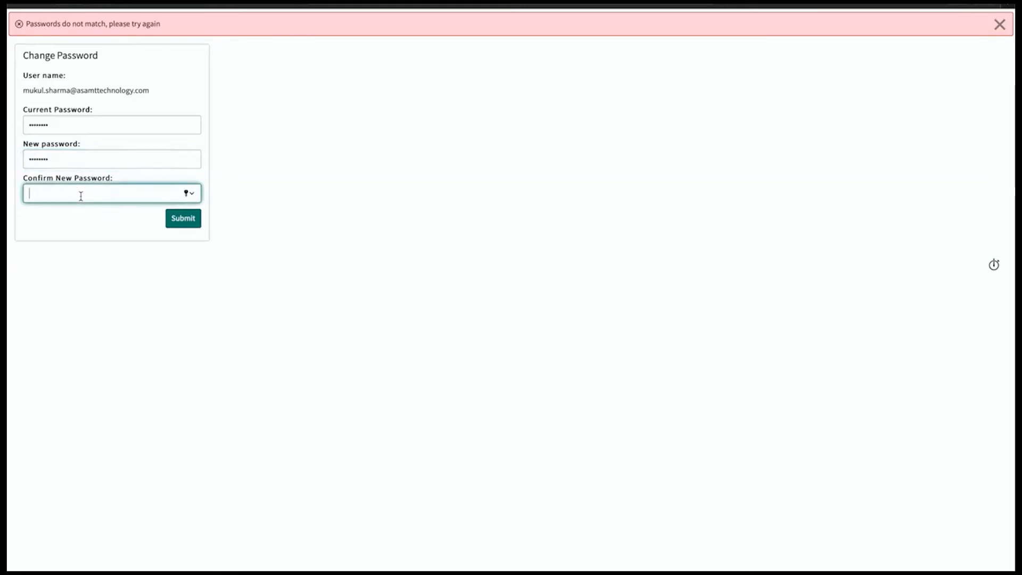
text(•••••)
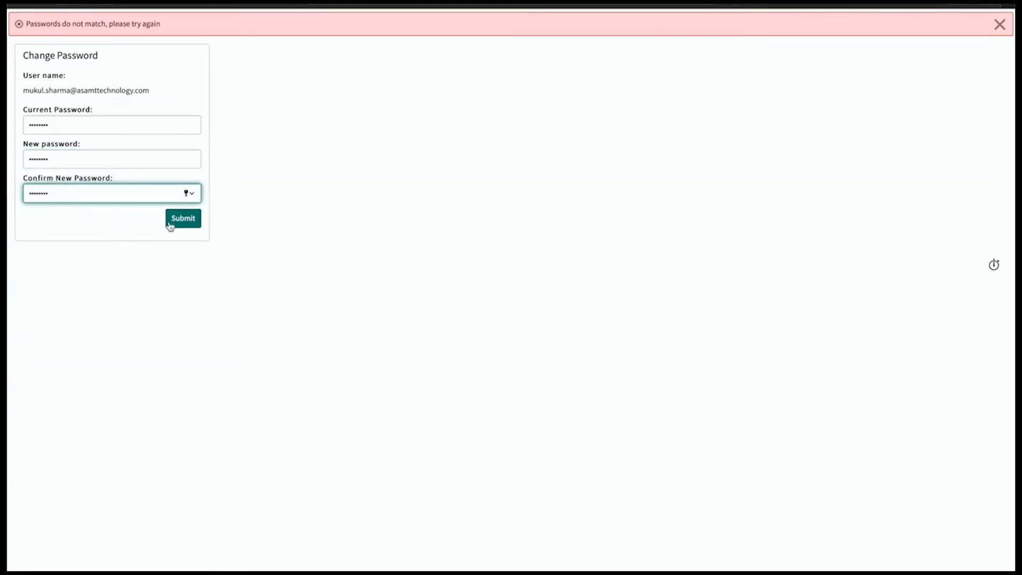
click(183, 219)
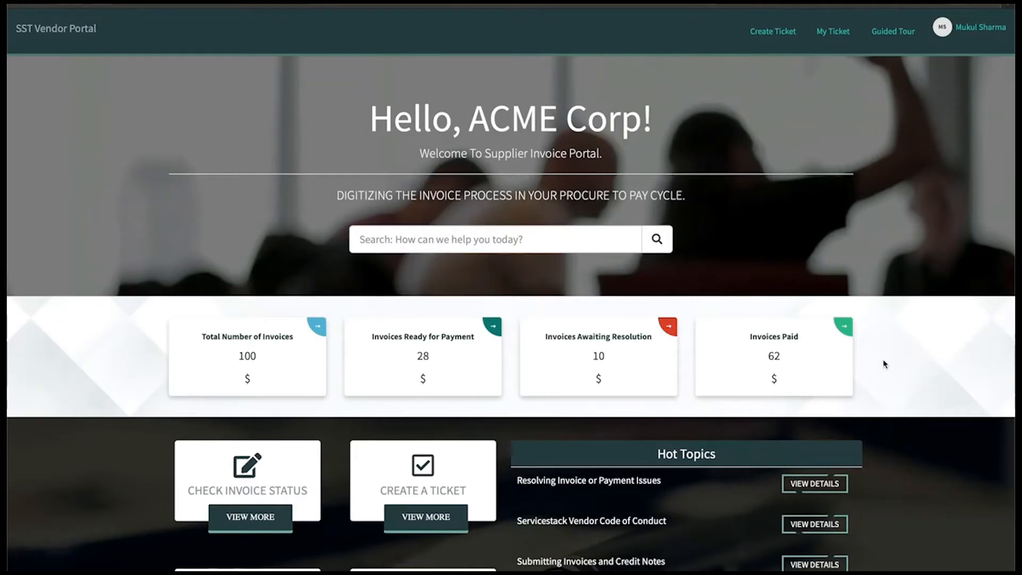
Step: Scroll the ACME Corp home page down to the Hot Topics list
scroll(884, 364, down, 1)
scroll(884, 364, up, 1)
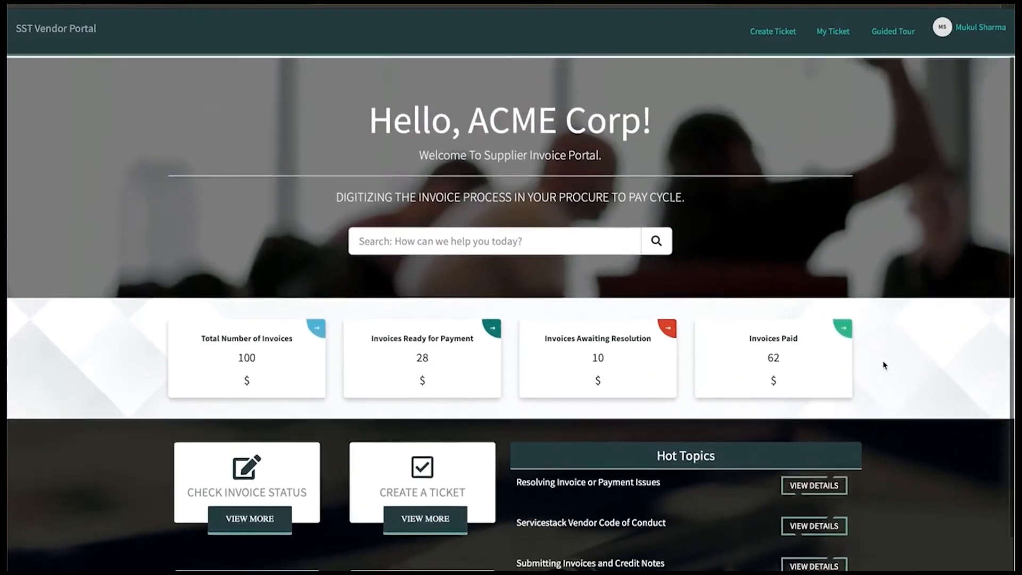
click(436, 247)
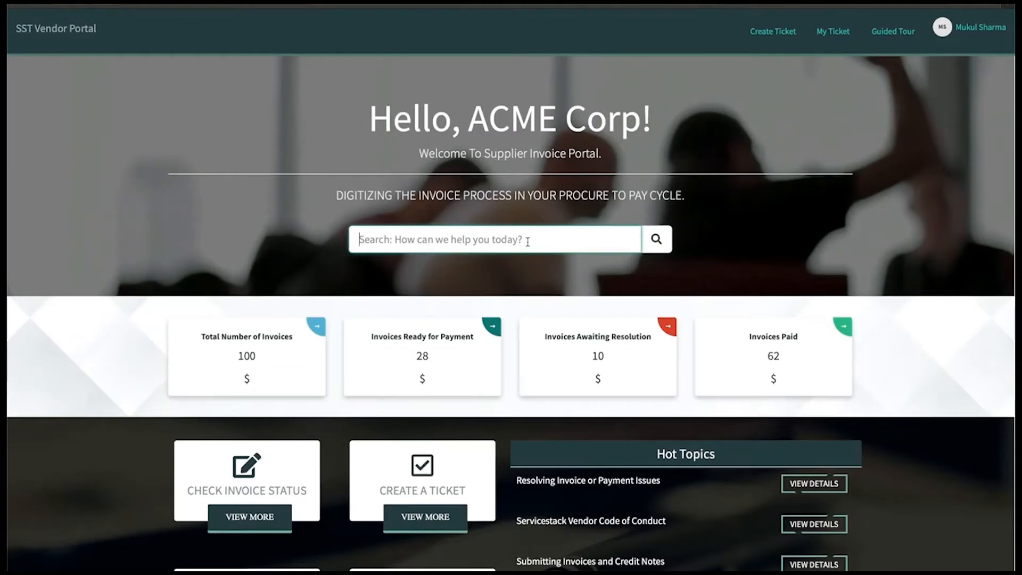
scroll(904, 388, down, 1)
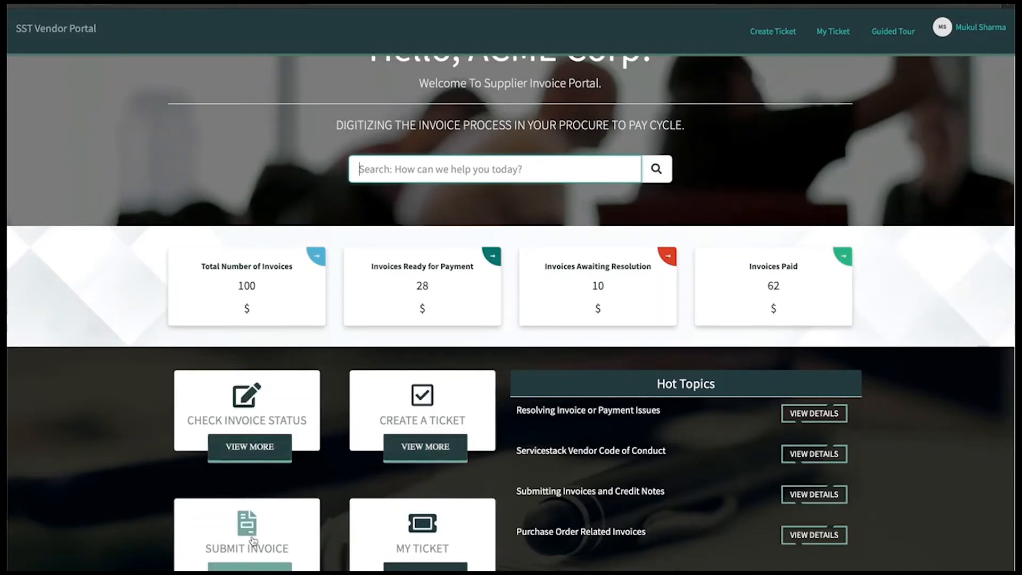
scroll(958, 471, up, 2)
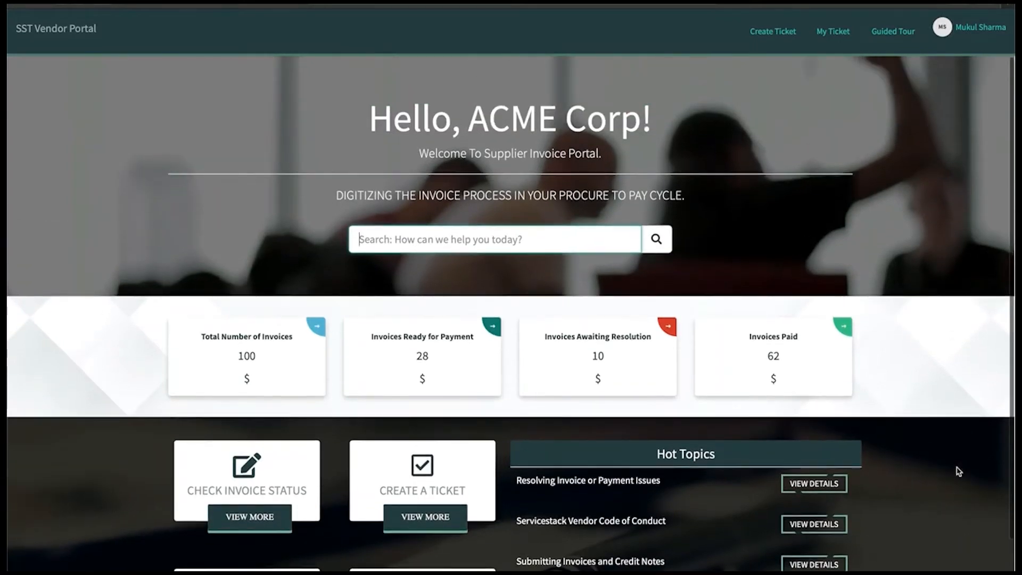
scroll(958, 471, down, 2)
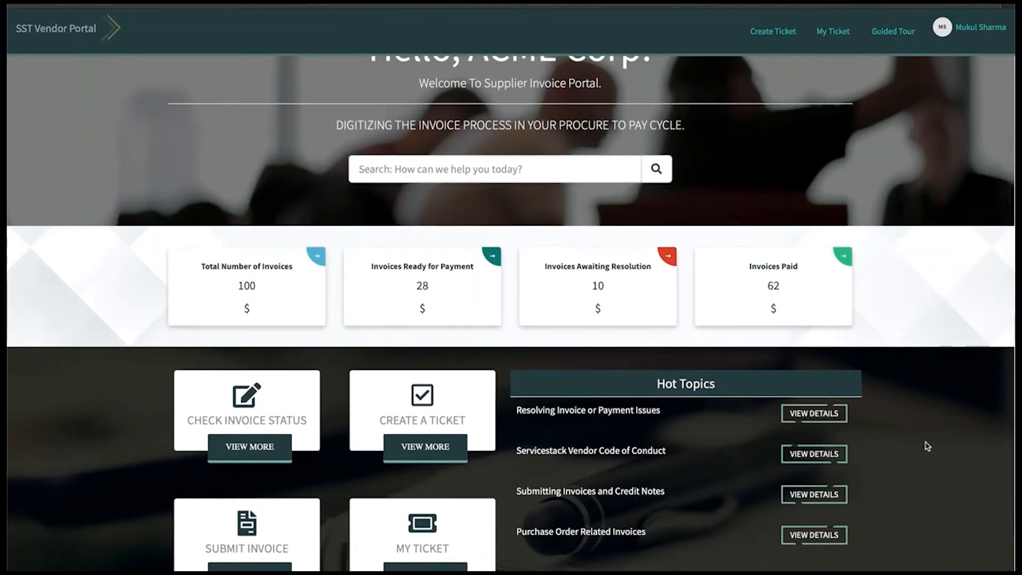
Step: Open the Servicestack Vendor Code of Conduct article (KB0010006) and scroll through it
click(813, 458)
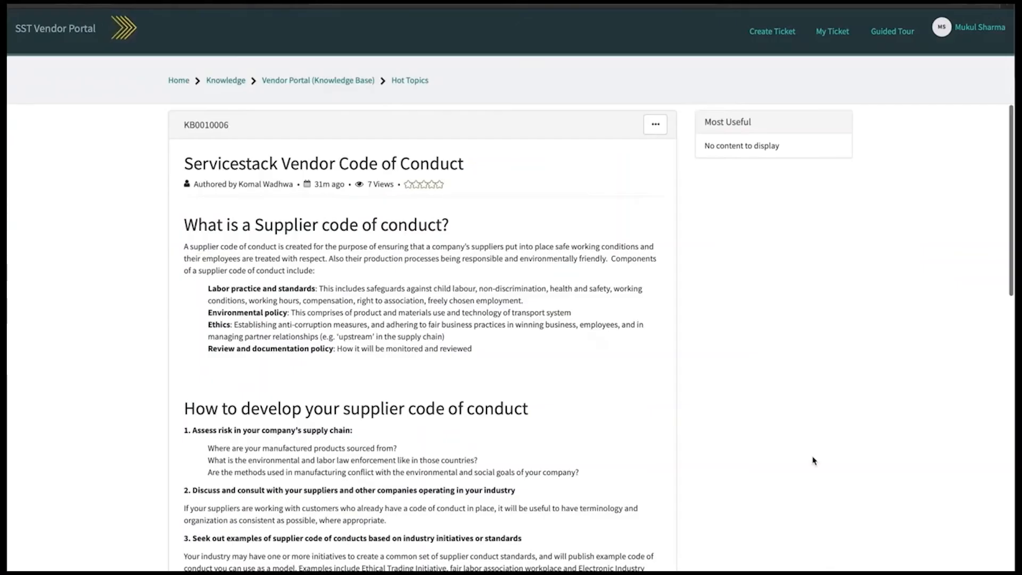
scroll(643, 345, down, 3)
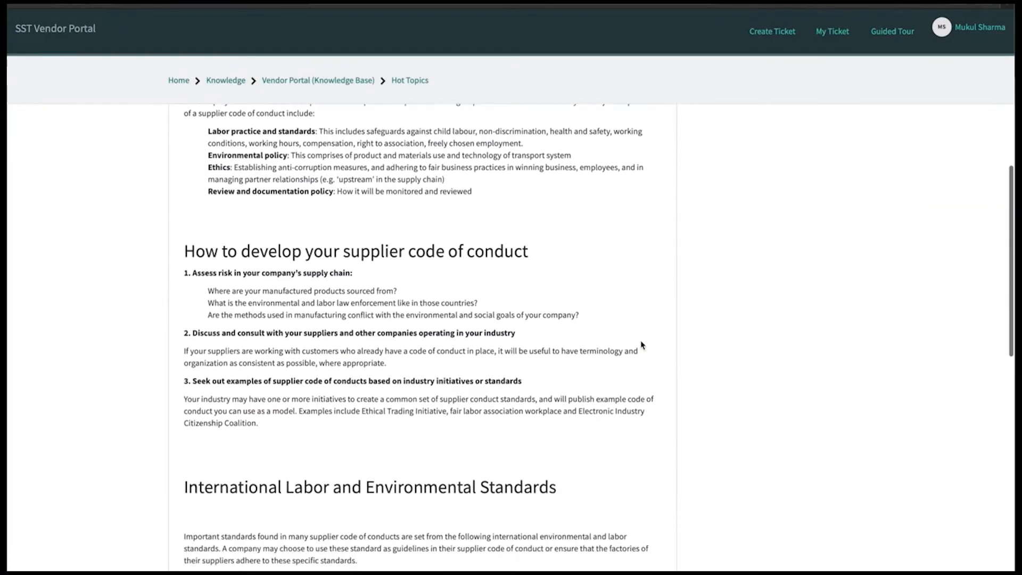
scroll(642, 345, down, 6)
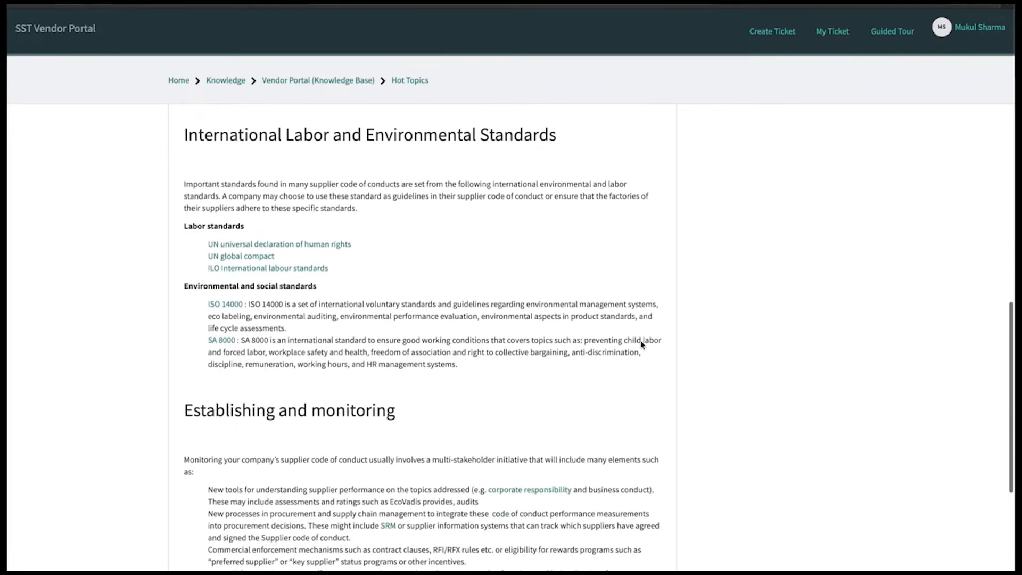
scroll(643, 345, down, 5)
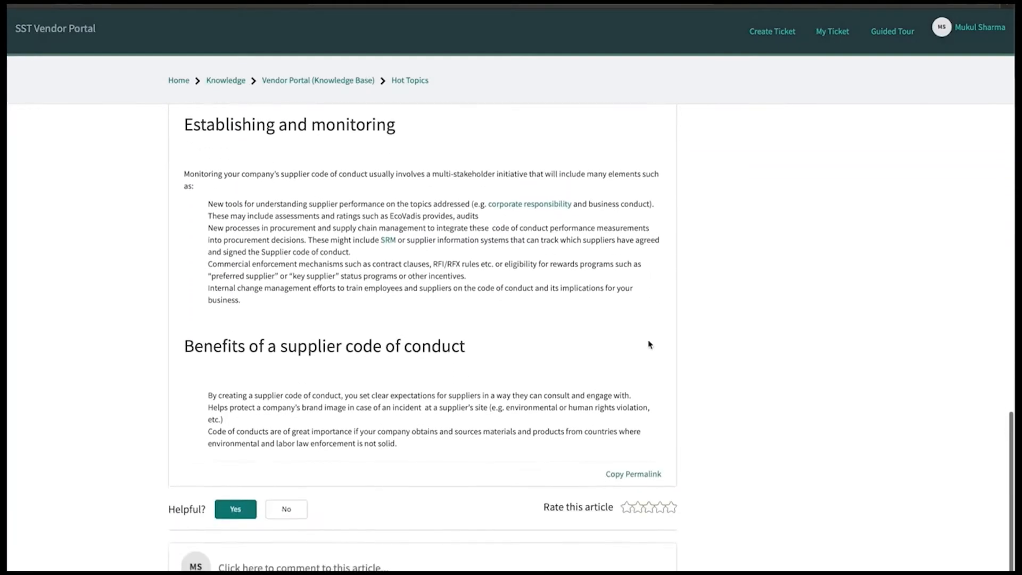
scroll(664, 339, up, 1)
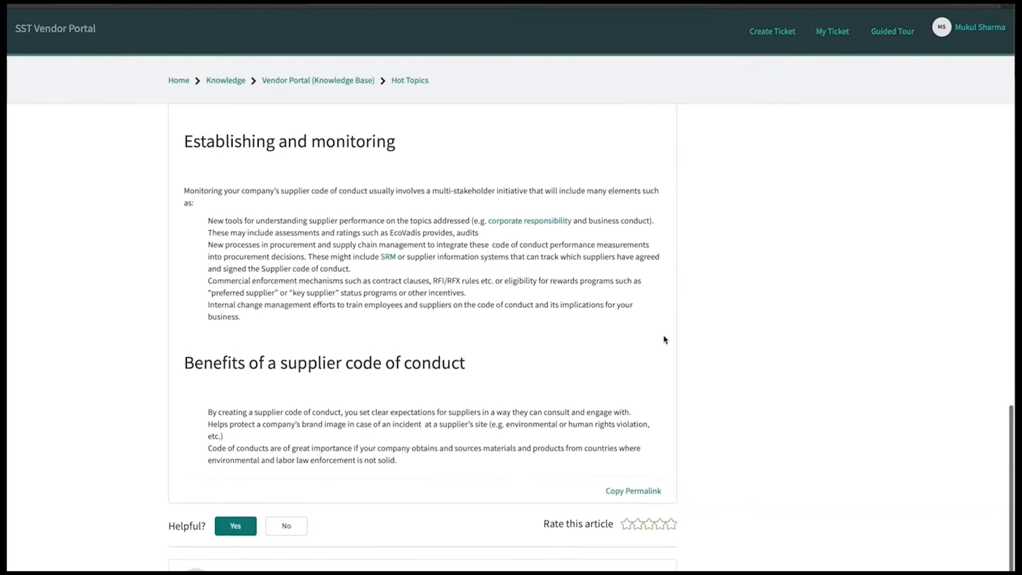
scroll(665, 339, up, 7)
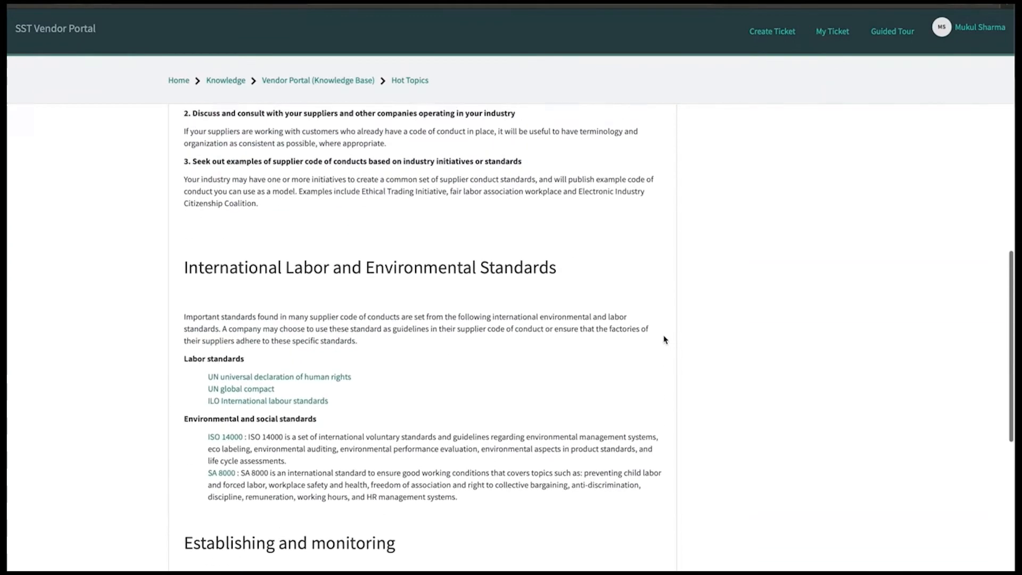
scroll(664, 339, up, 7)
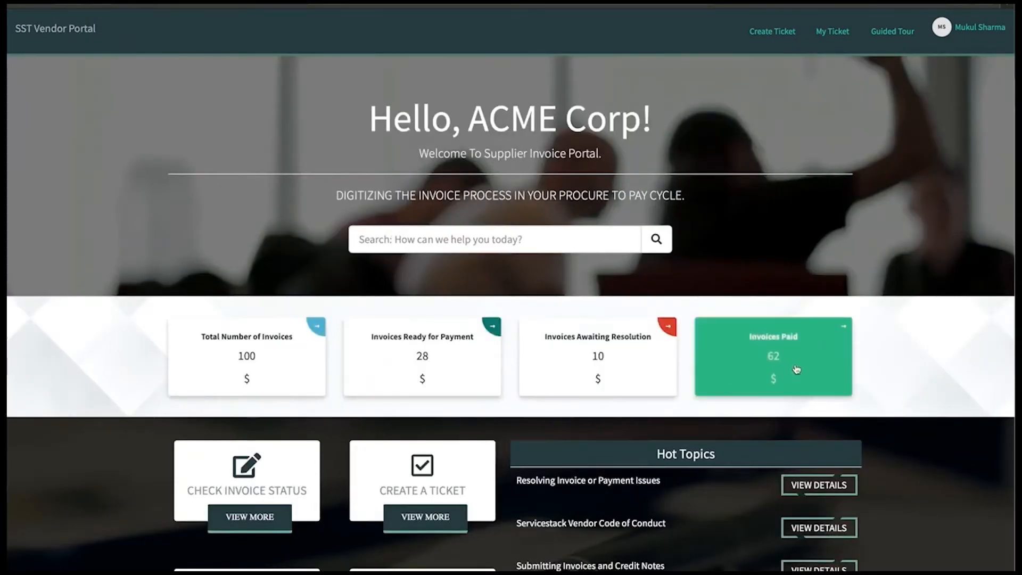
Step: Open Total Number of Invoices and sort by status, amount, then Invoice Date newest first
click(253, 350)
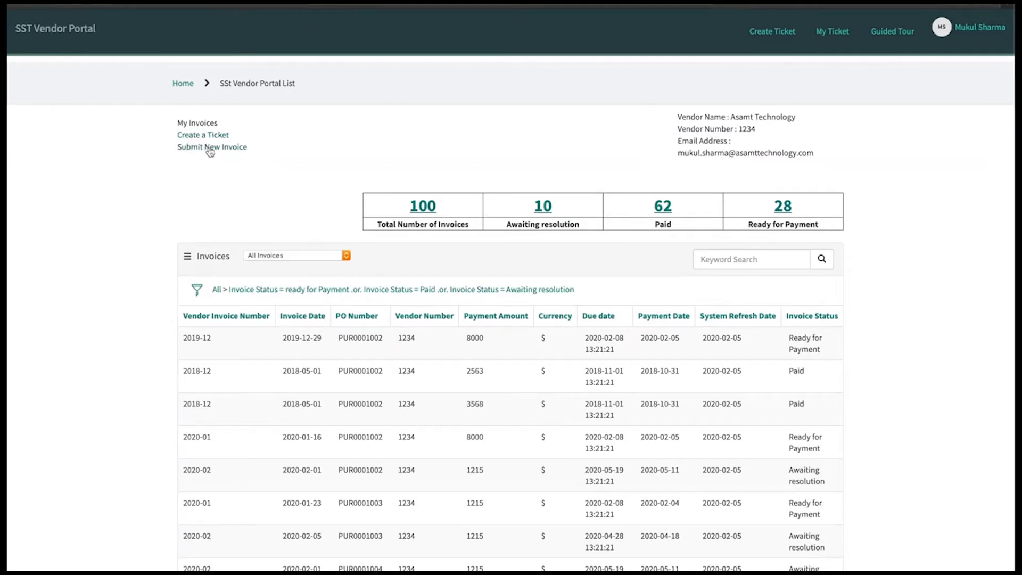
scroll(914, 307, down, 2)
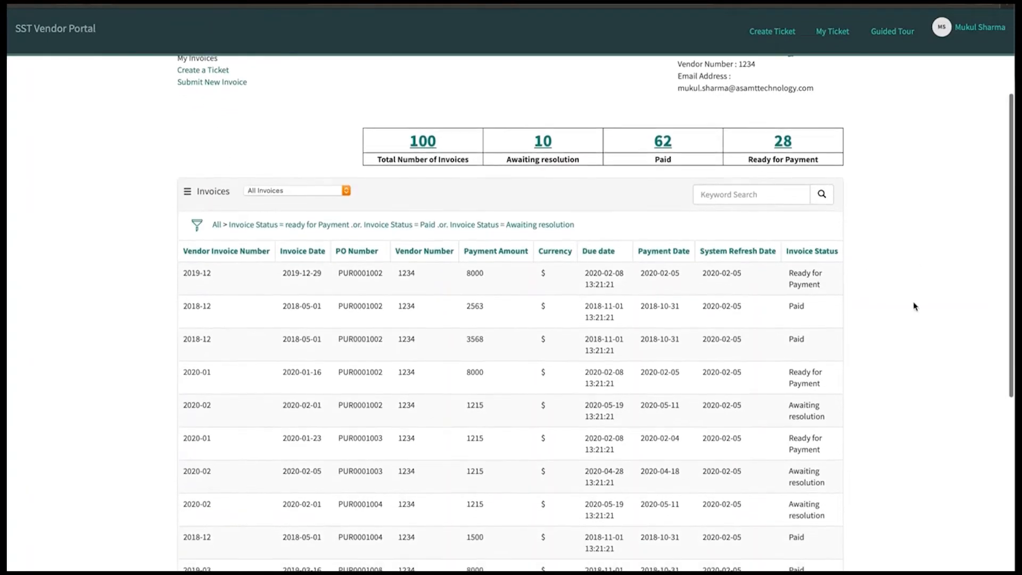
click(809, 202)
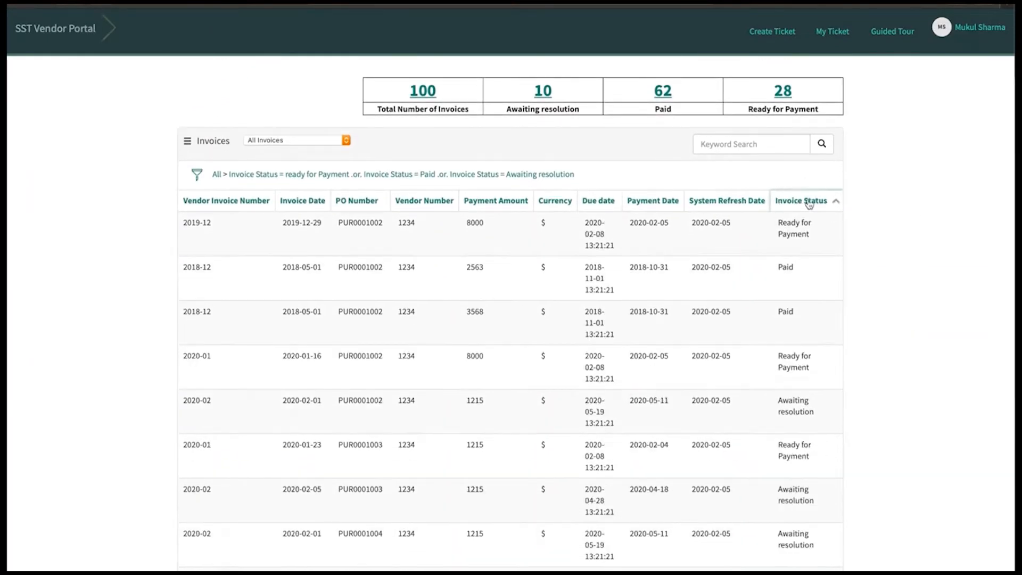
click(809, 202)
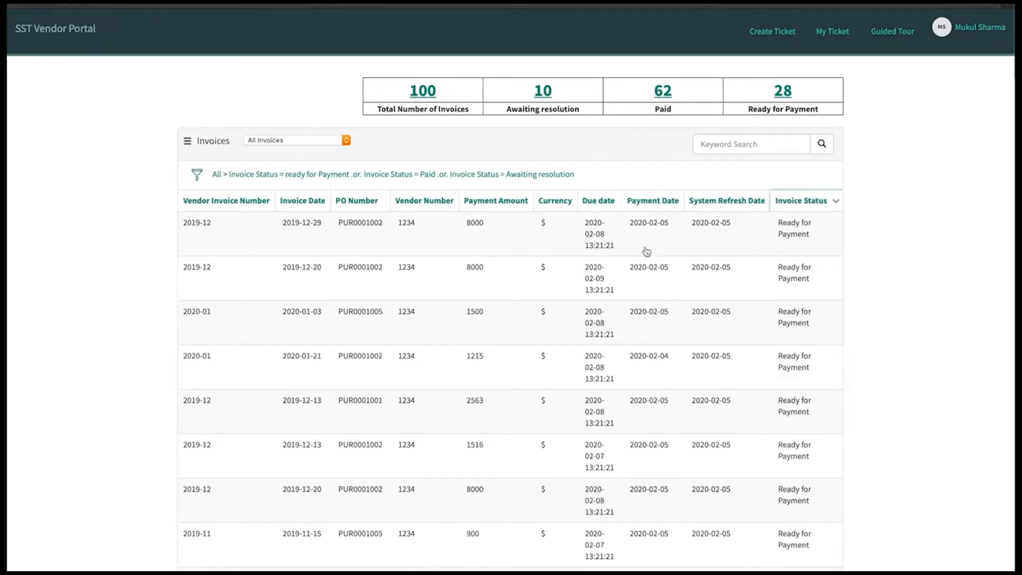
click(482, 202)
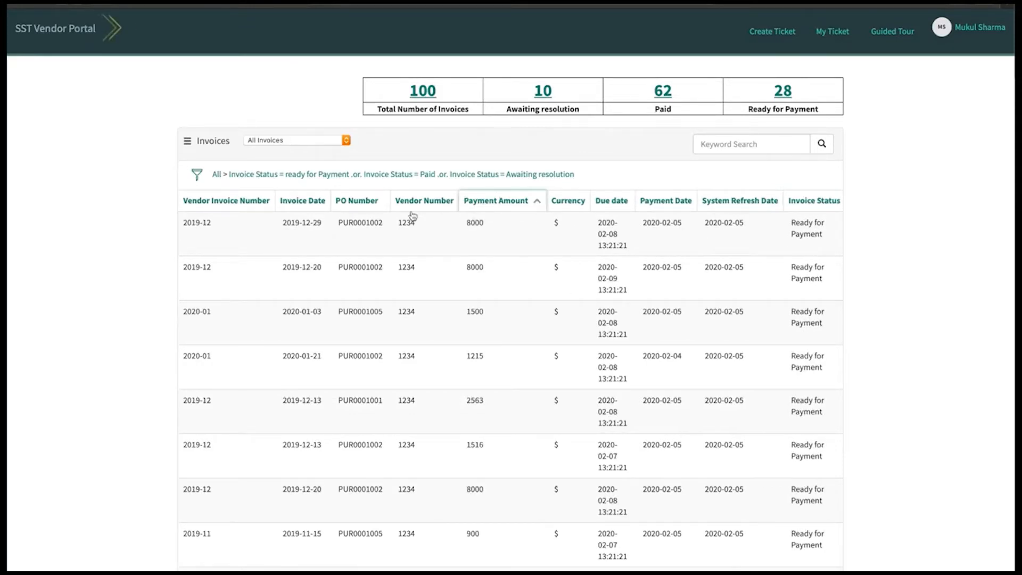
click(303, 203)
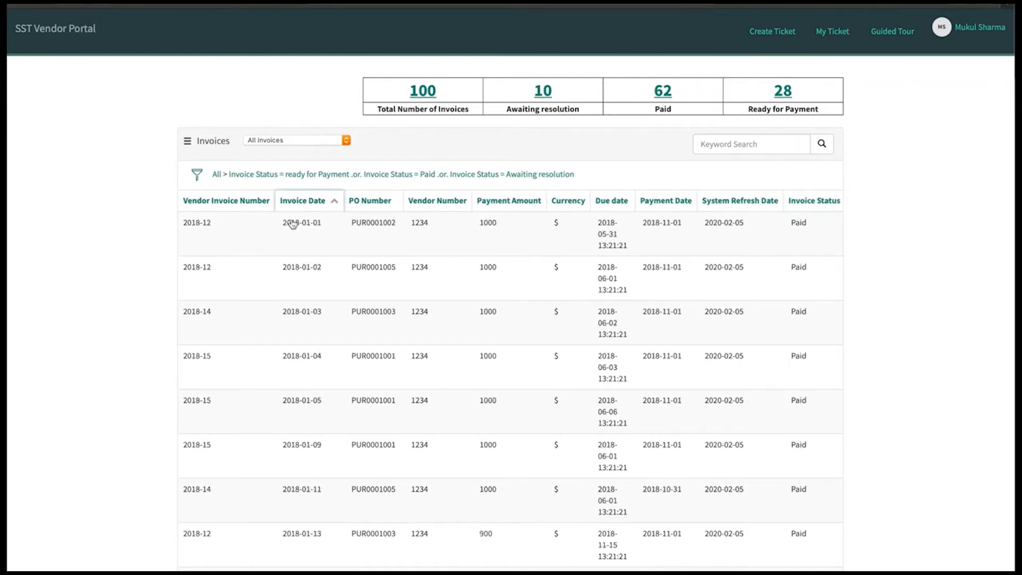
click(320, 202)
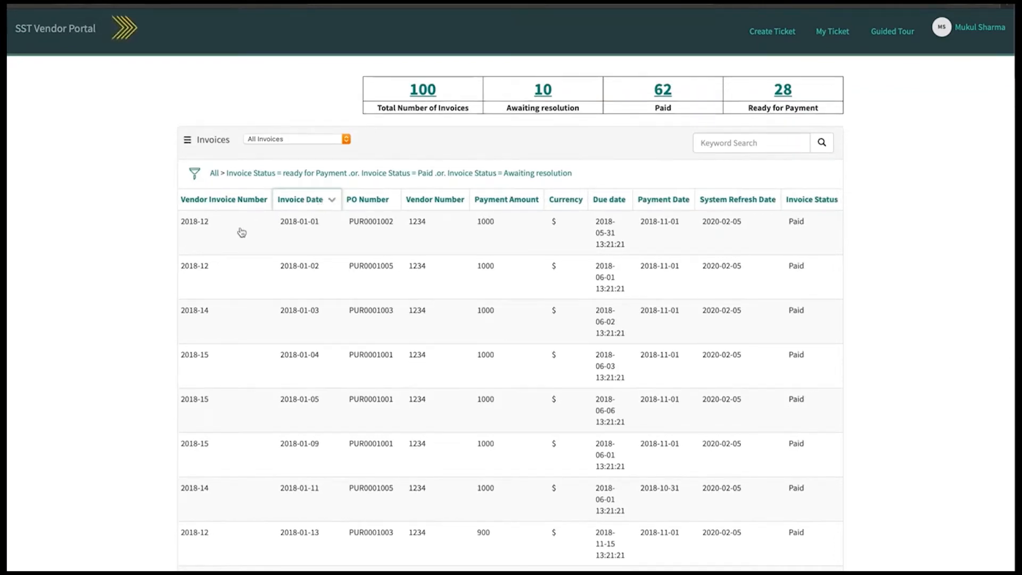
click(203, 224)
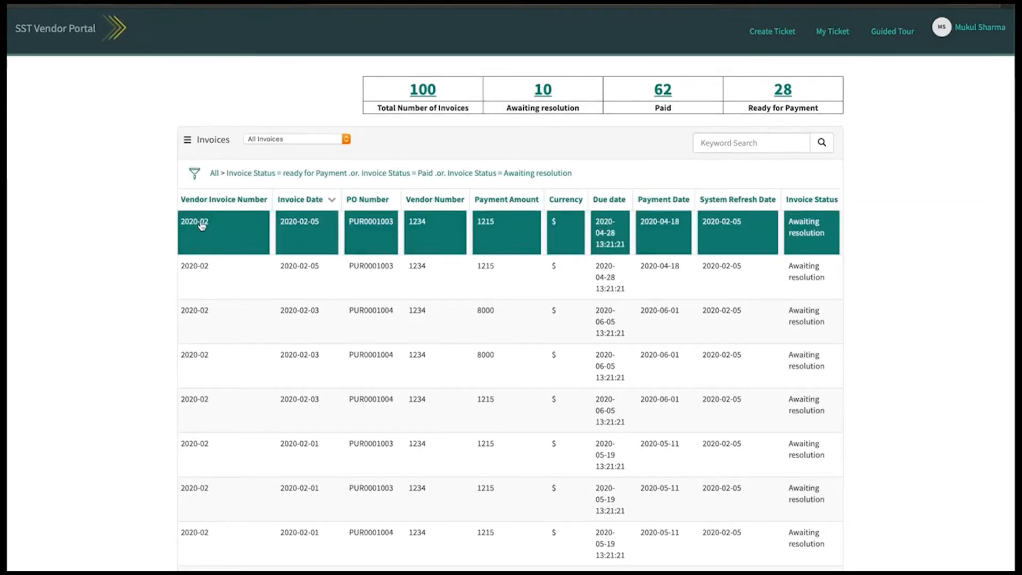
scroll(202, 224, up, 3)
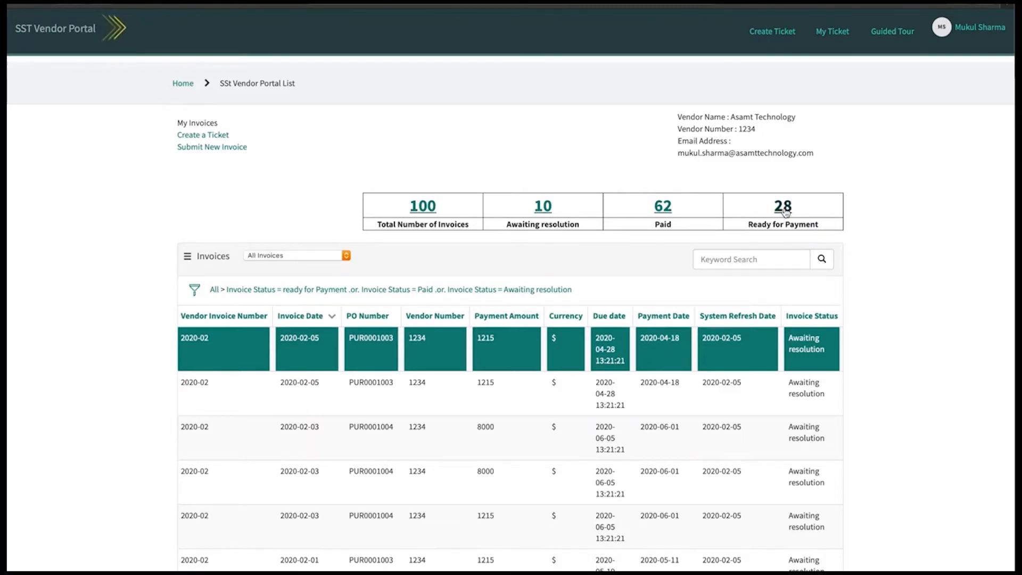
click(663, 206)
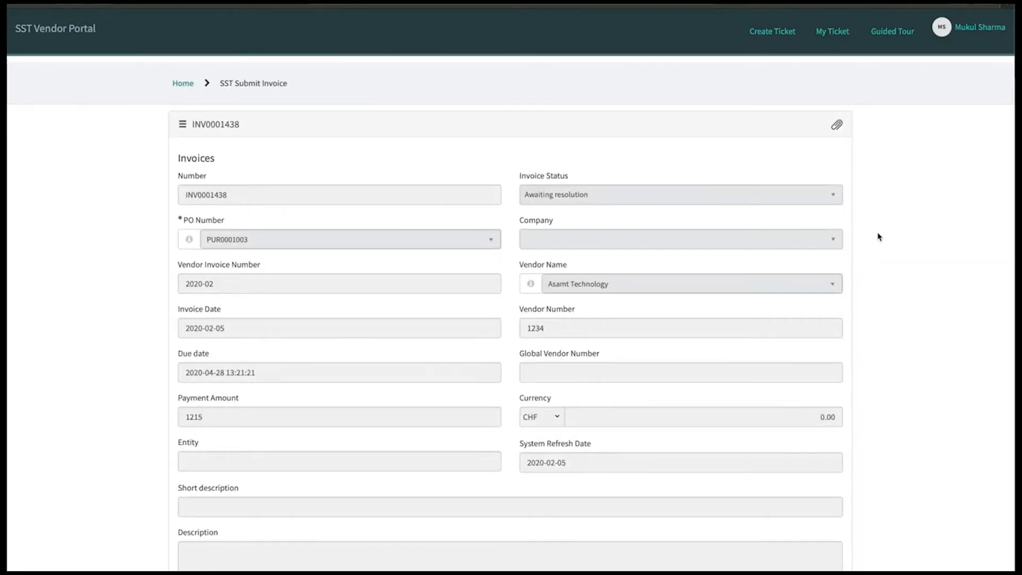
scroll(878, 236, down, 2)
scroll(393, 221, down, 2)
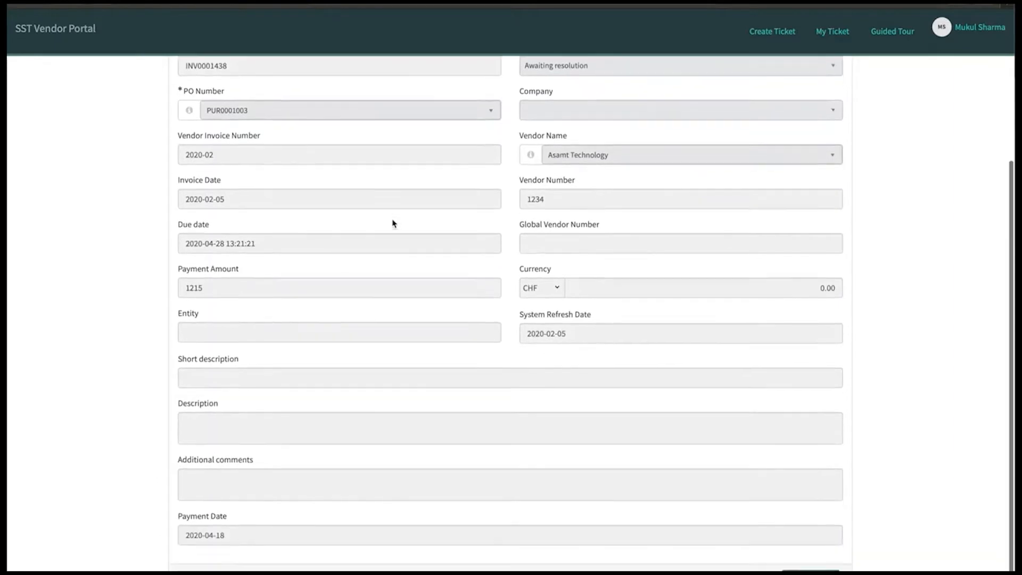
scroll(666, 338, up, 3)
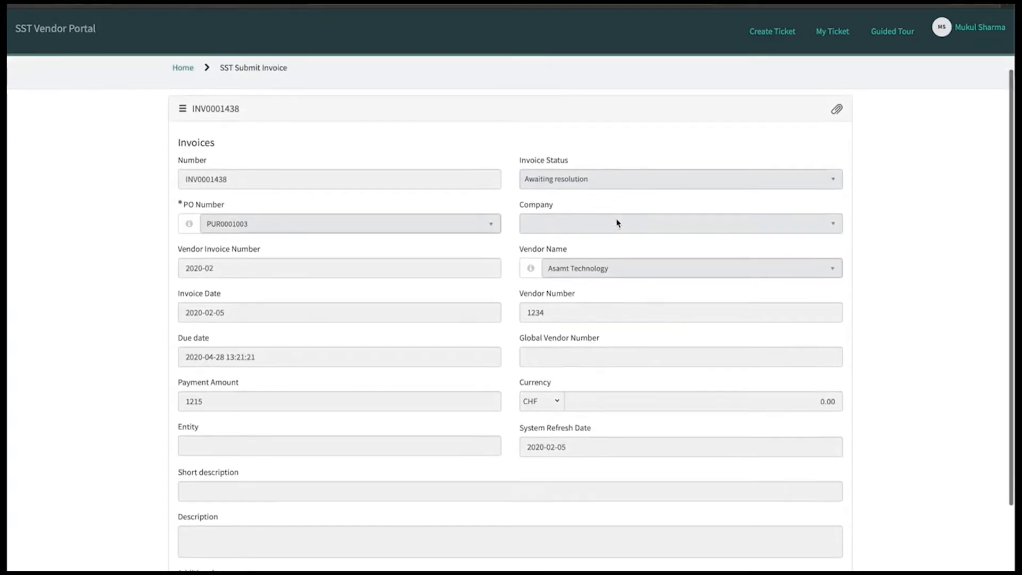
scroll(616, 220, down, 3)
scroll(616, 222, up, 3)
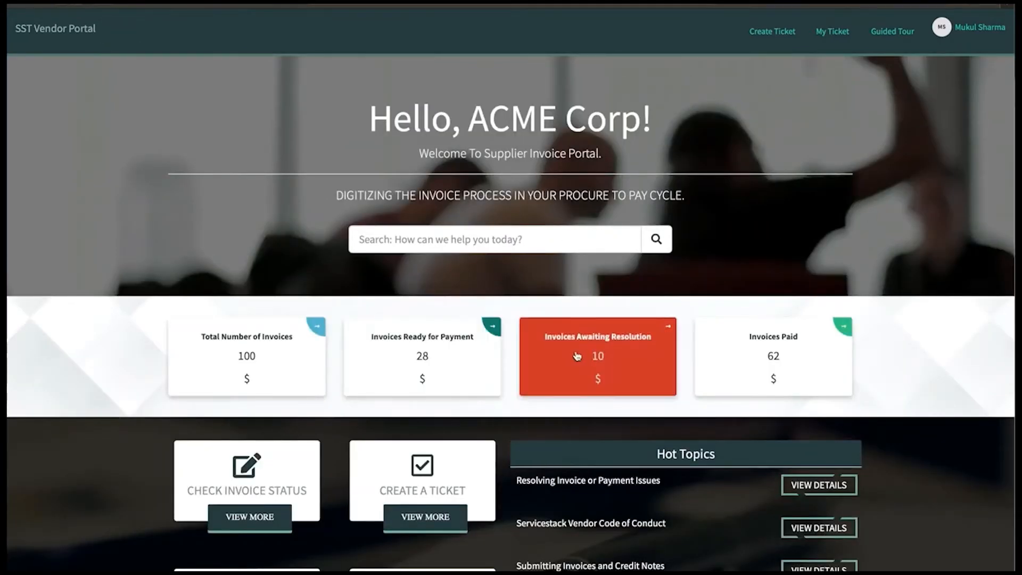
scroll(577, 356, down, 1)
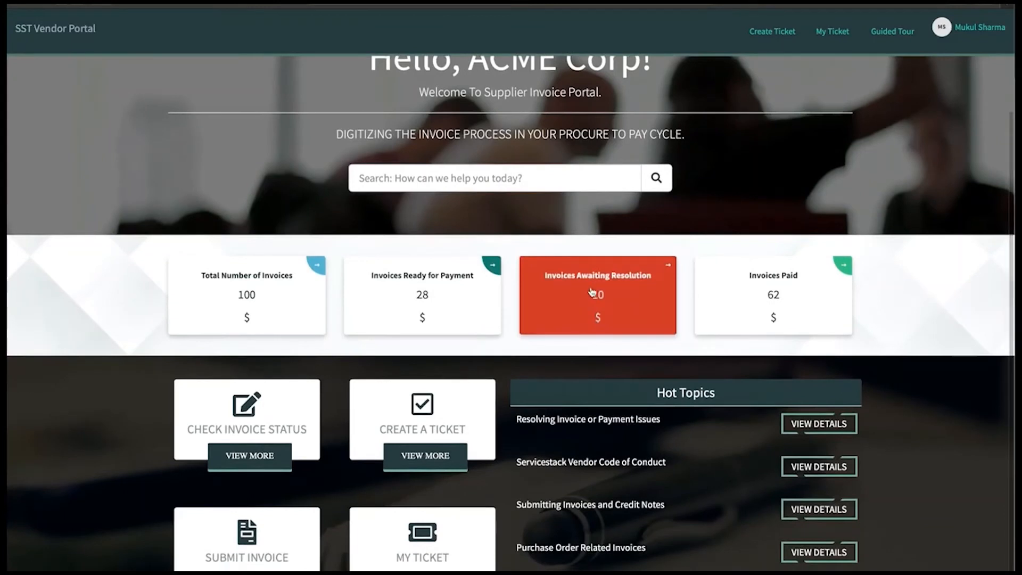
click(600, 297)
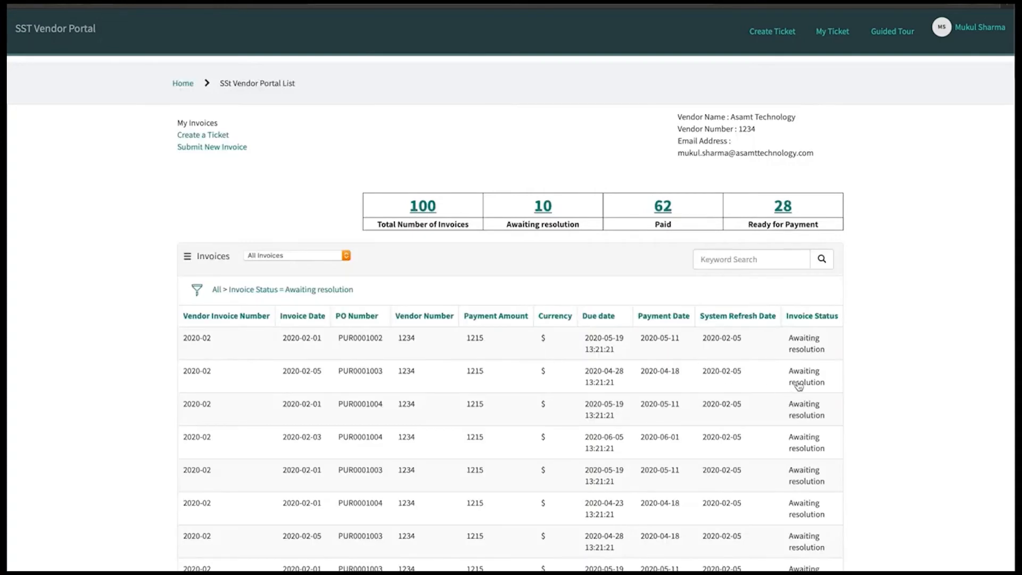
scroll(816, 380, down, 2)
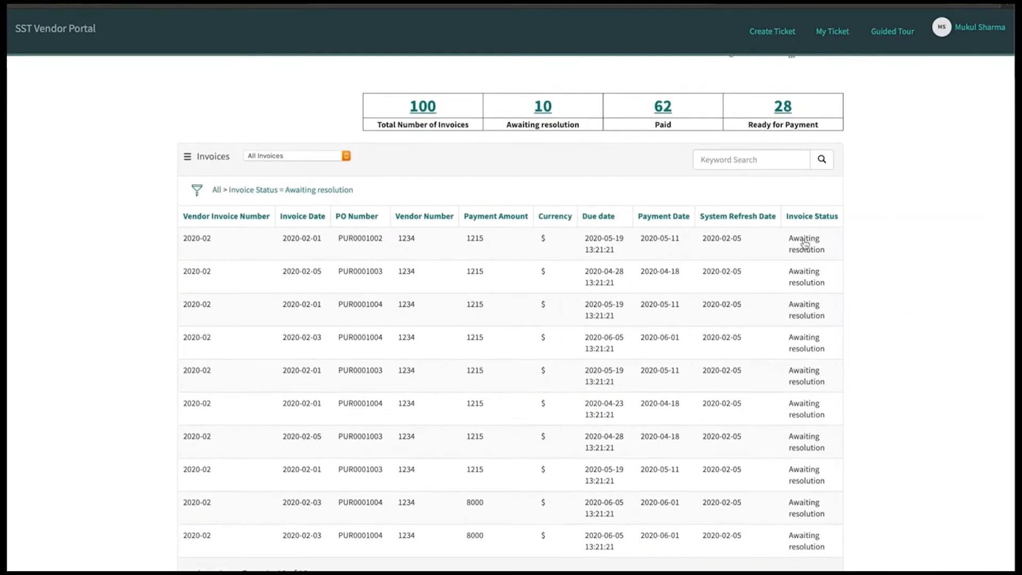
scroll(473, 341, up, 2)
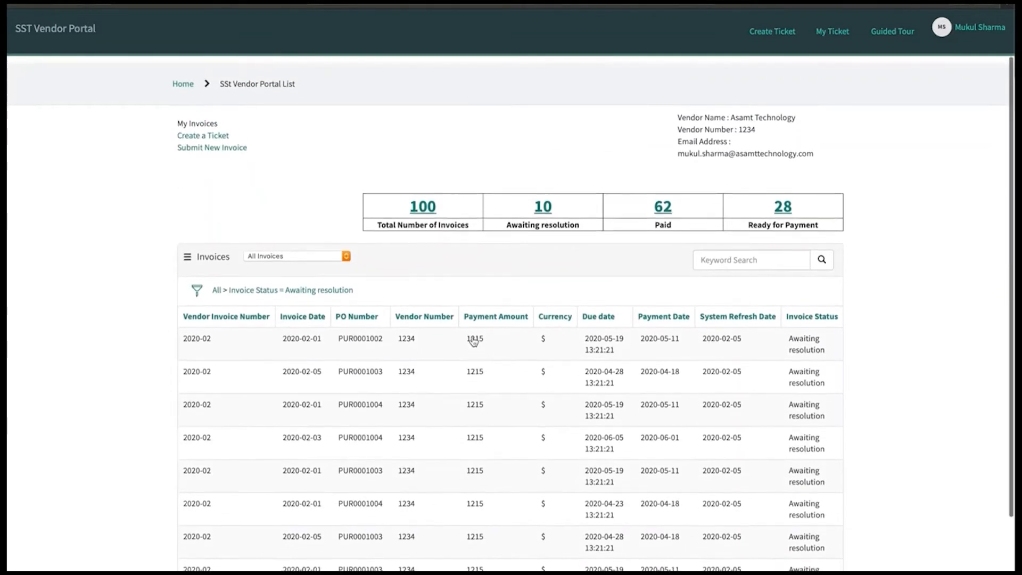
scroll(746, 382, down, 2)
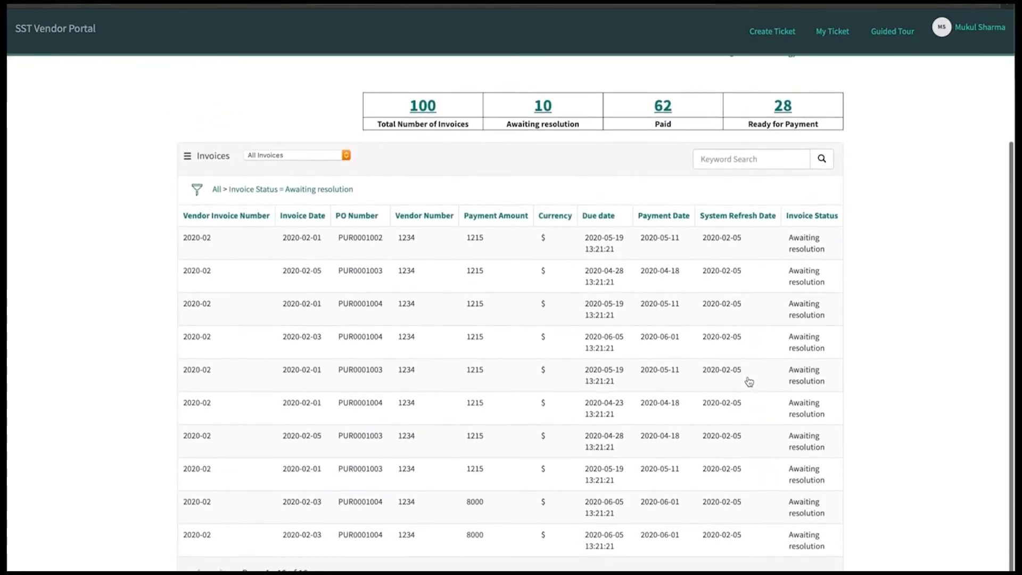
scroll(405, 314, up, 1)
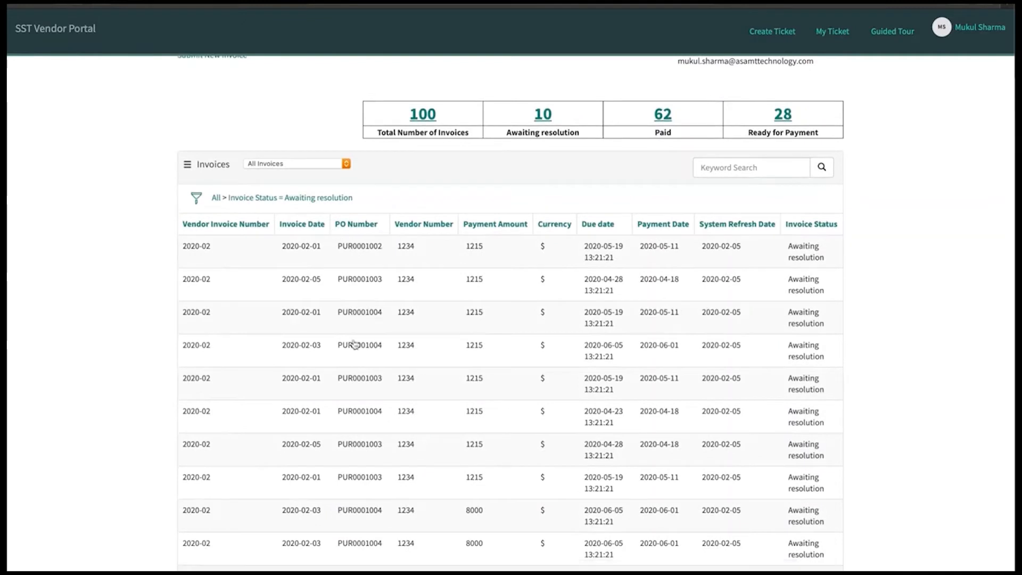
scroll(383, 383, up, 2)
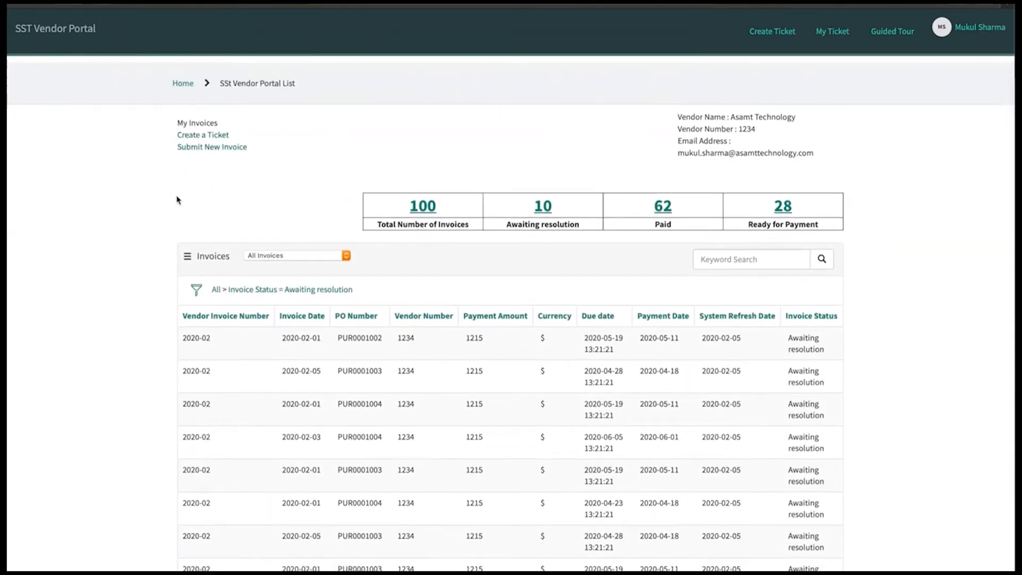
click(74, 36)
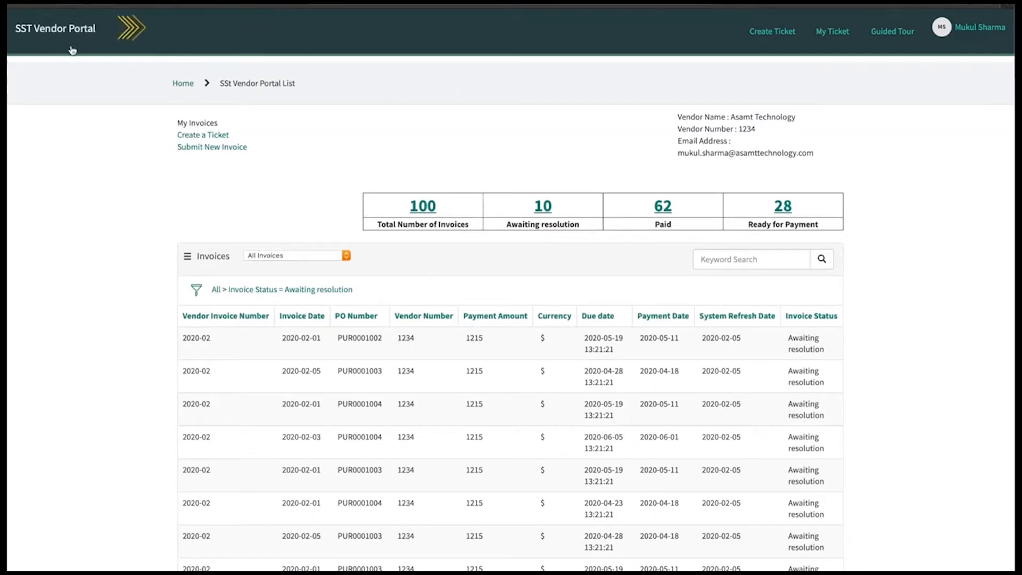
scroll(130, 279, down, 1)
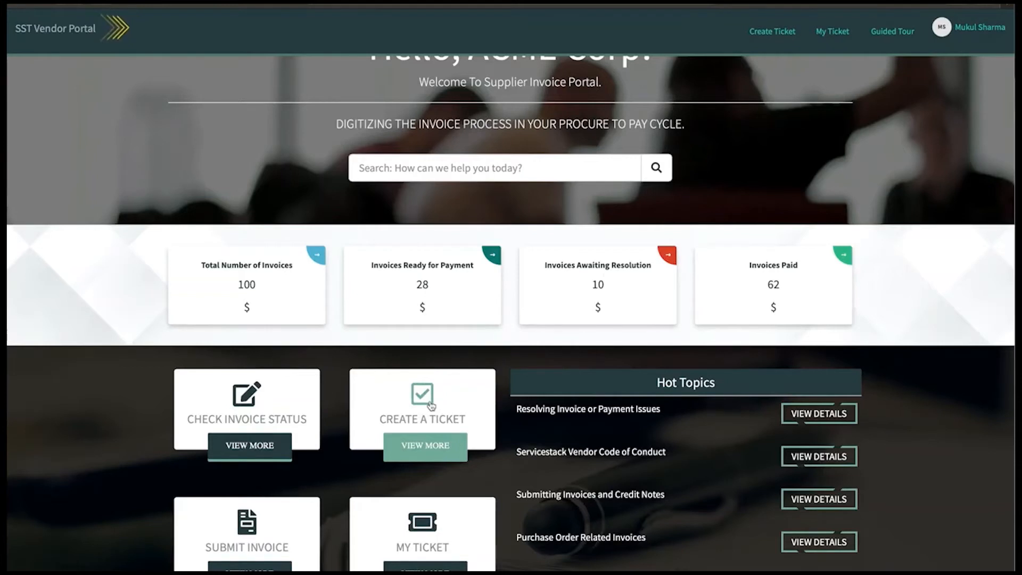
Step: Start a new support ticket about invoice INV0001351
click(461, 415)
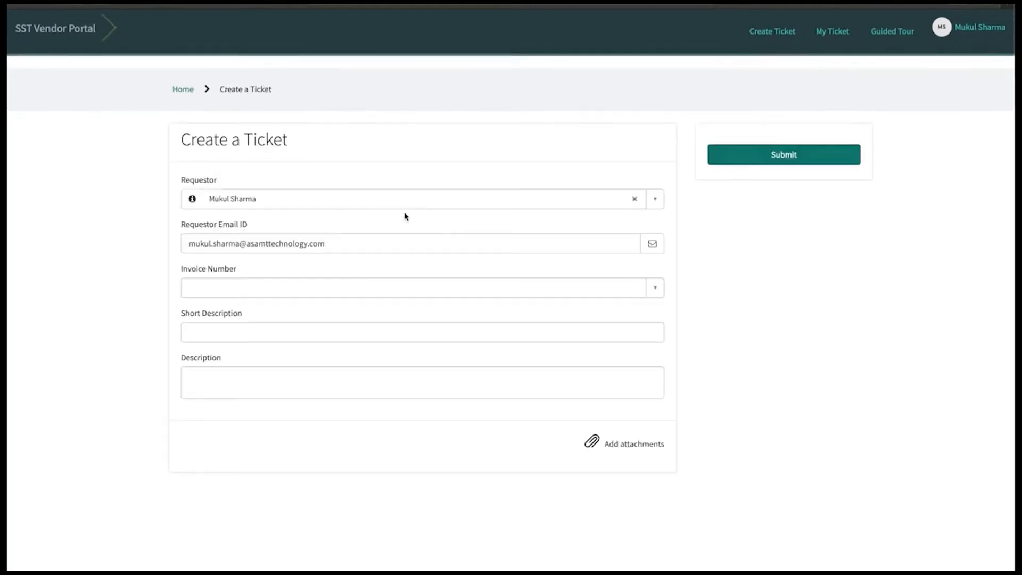
click(253, 289)
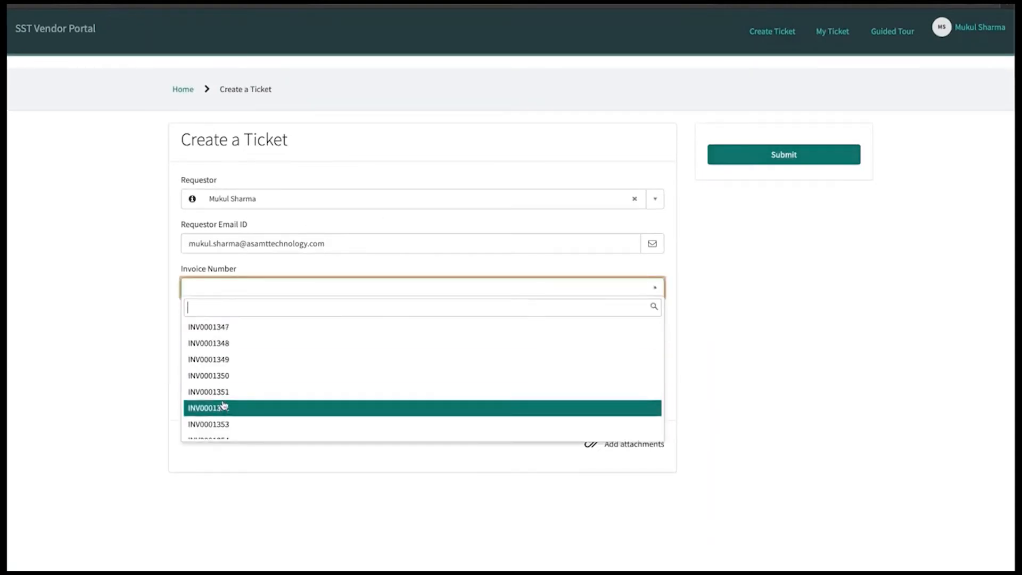
click(230, 392)
Step: Enter 'We have not recieved the payment yet' as Short Description and copy it into Description
click(234, 332)
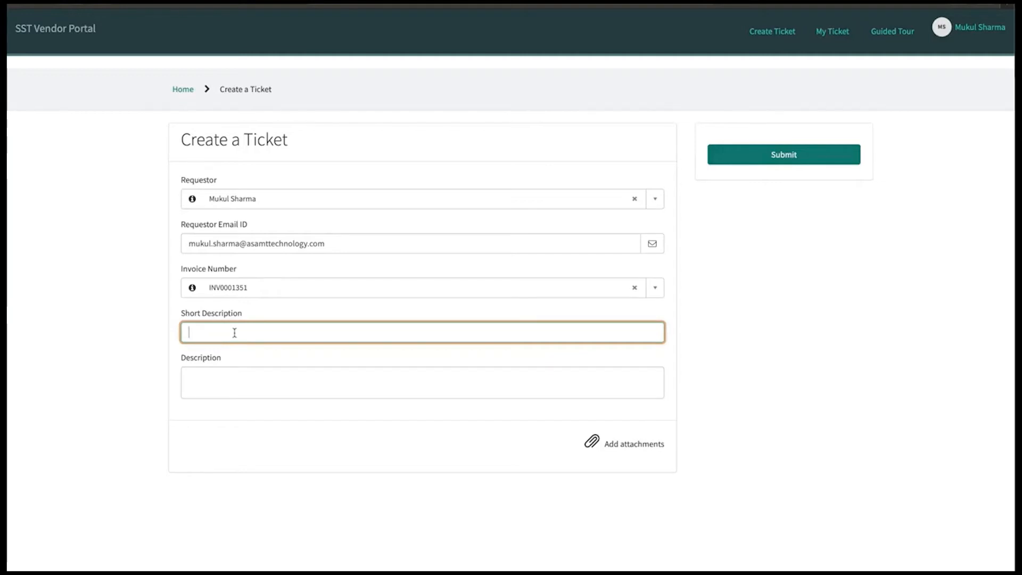
text(We have not receieved the payment yet)
drag(343, 333, 145, 330)
key(ctrl+c)
click(220, 382)
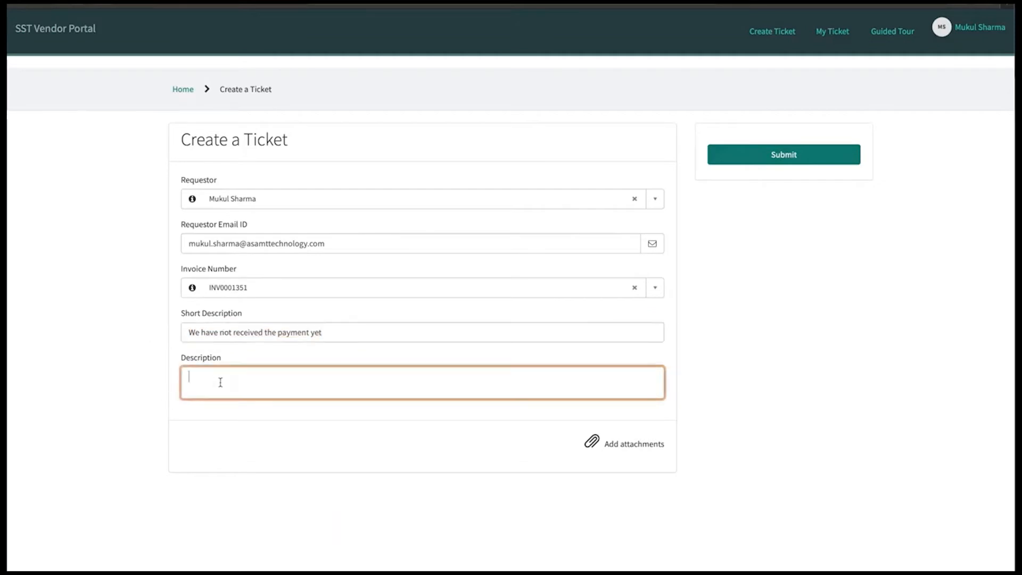
key(ctrl+v)
Step: Append ' - INV0001351' to both Short Description and Description, then submit the ticket
click(368, 334)
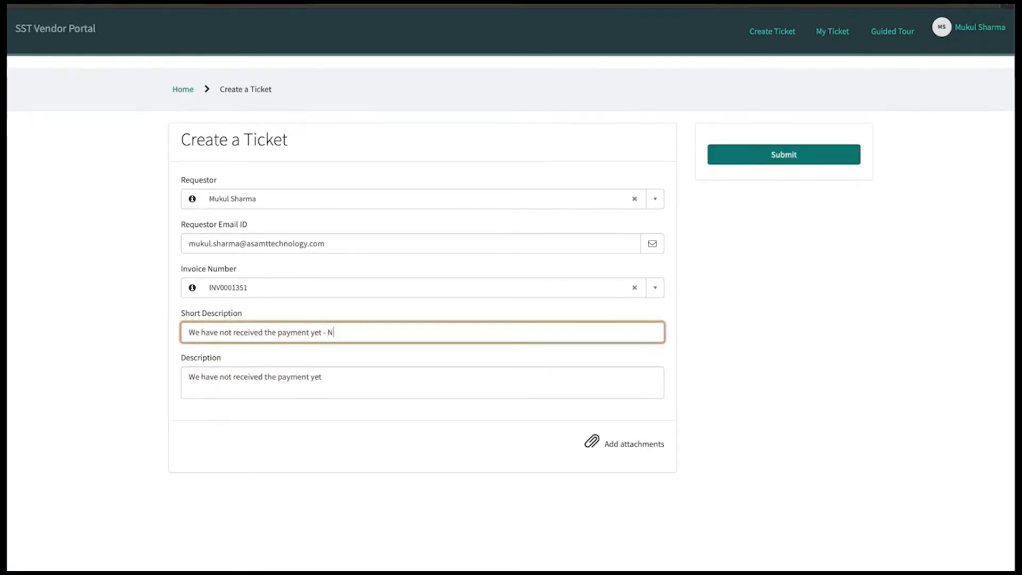
text(- N)
key(BackSpace)
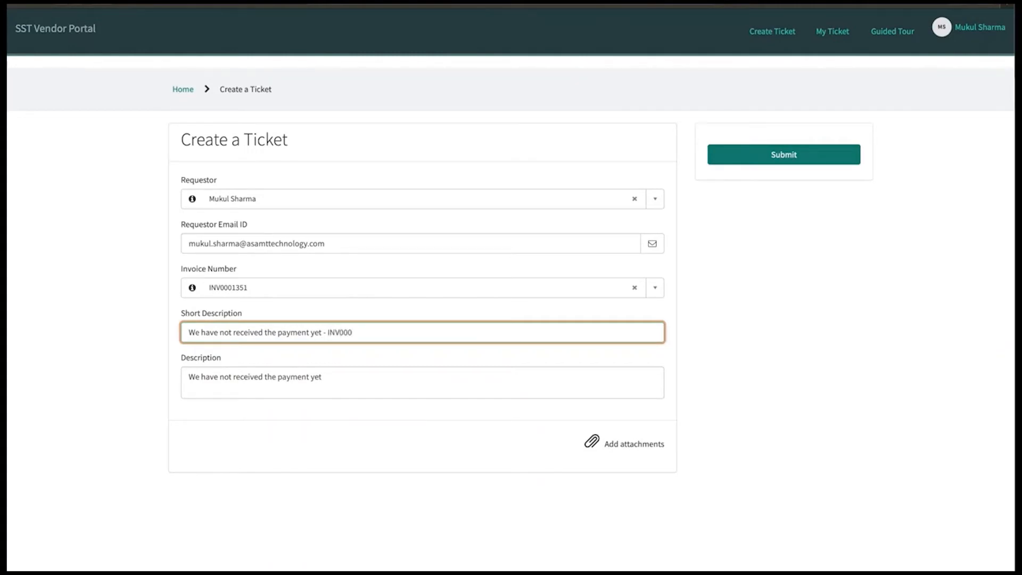
text(0001351)
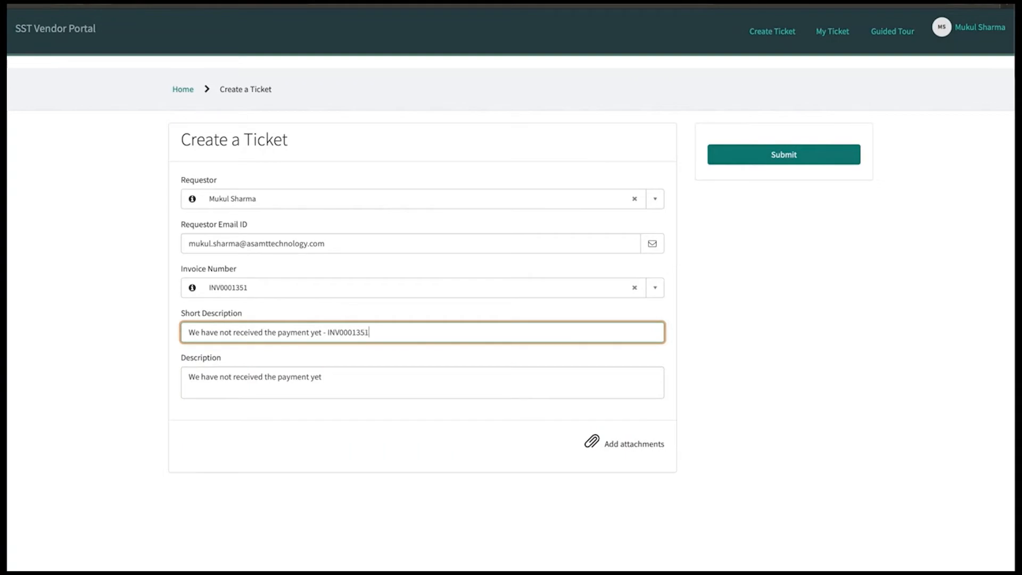
drag(381, 334, 321, 336)
key(ctrl+c)
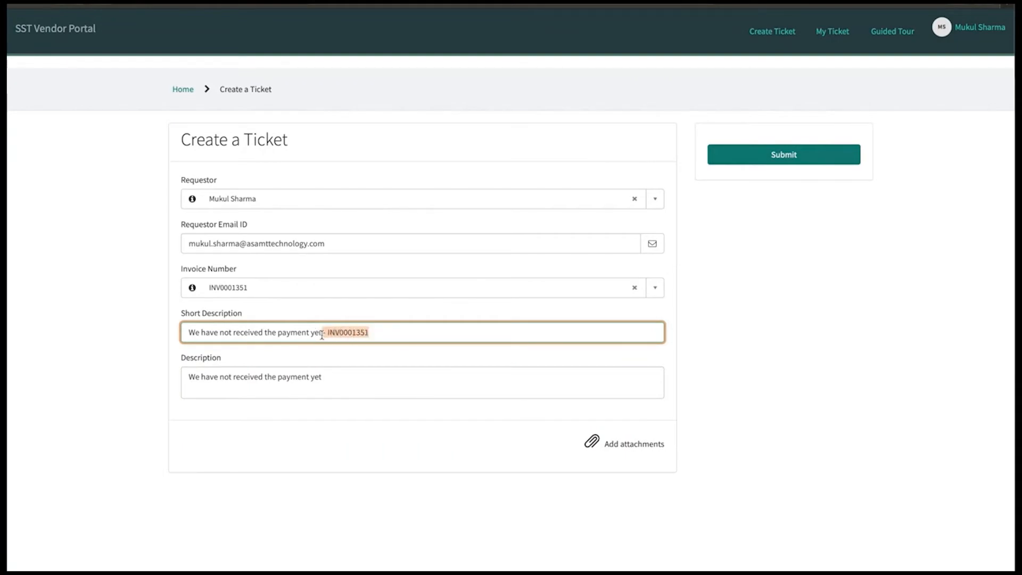
click(353, 371)
click(345, 380)
key(ctrl+v)
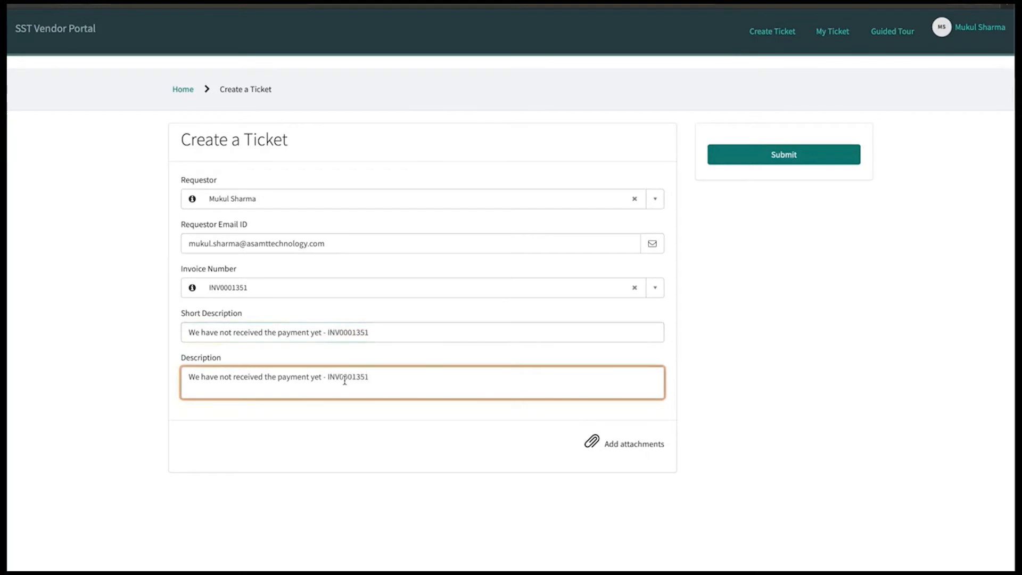
click(784, 155)
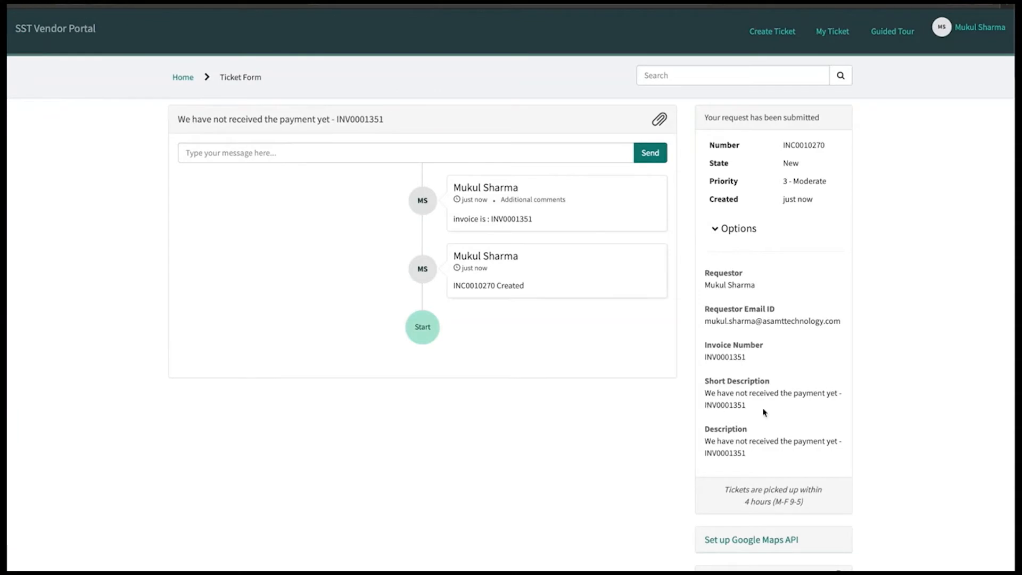
Step: Review the submitted ticket INC0010270, then go to the My Ticket list
scroll(762, 452, down, 2)
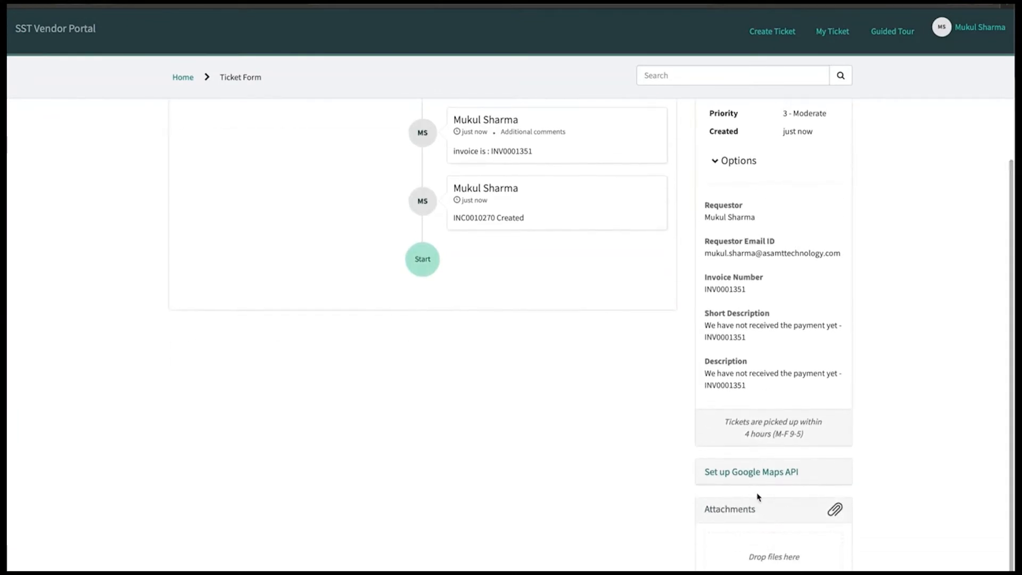
scroll(760, 495, up, 2)
scroll(770, 559, down, 1)
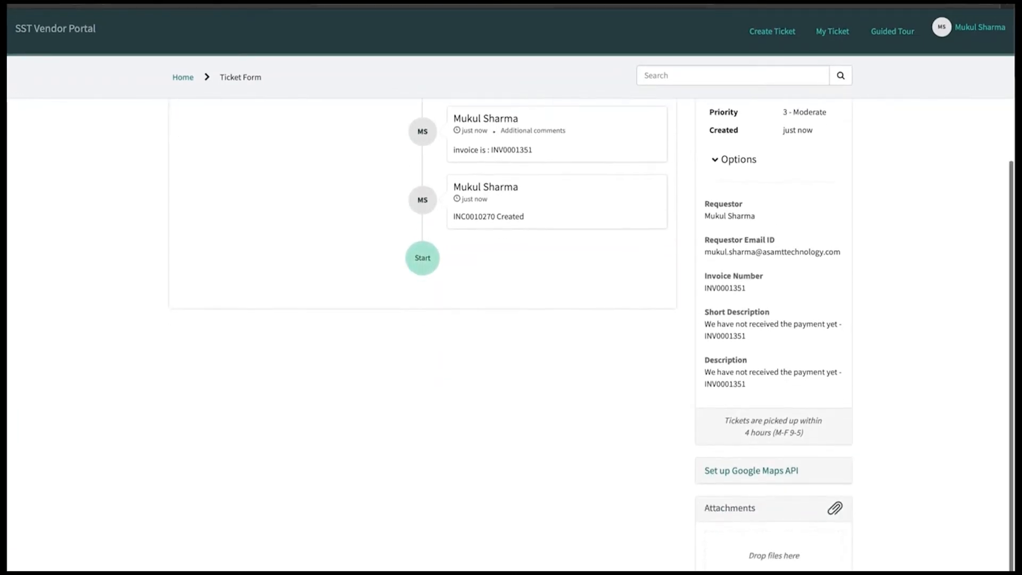
scroll(770, 559, up, 1)
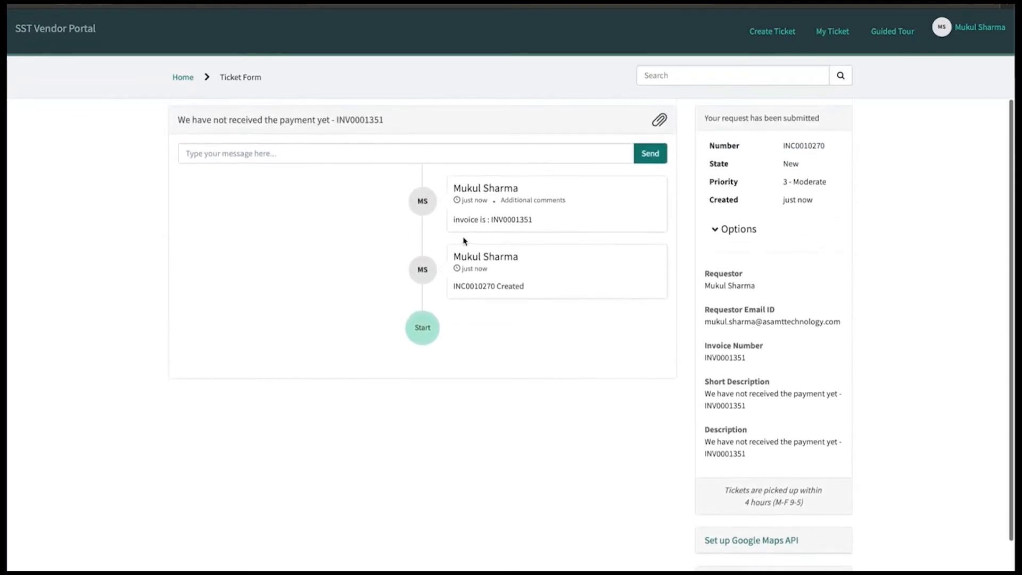
click(334, 152)
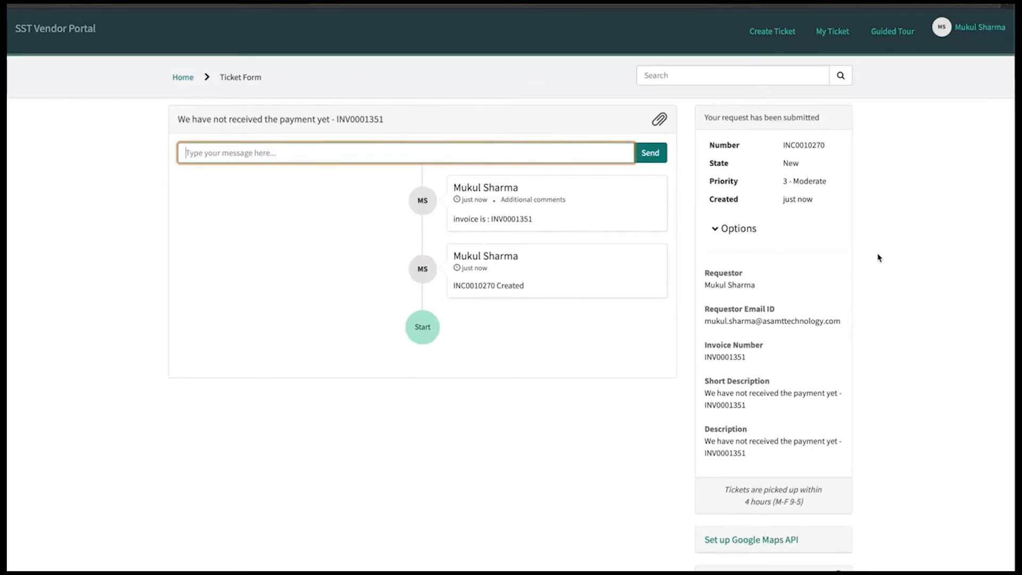
click(834, 33)
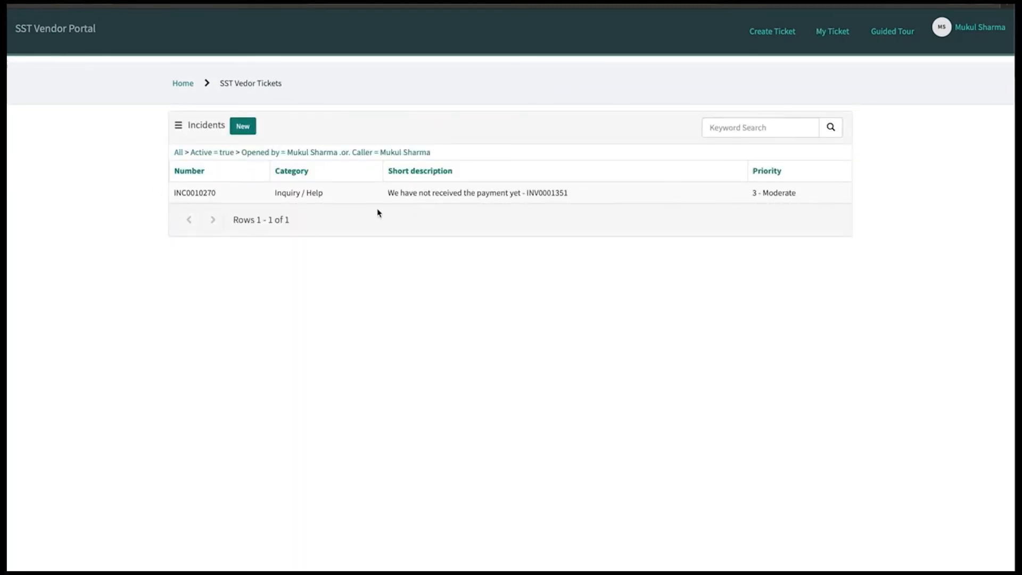
click(202, 197)
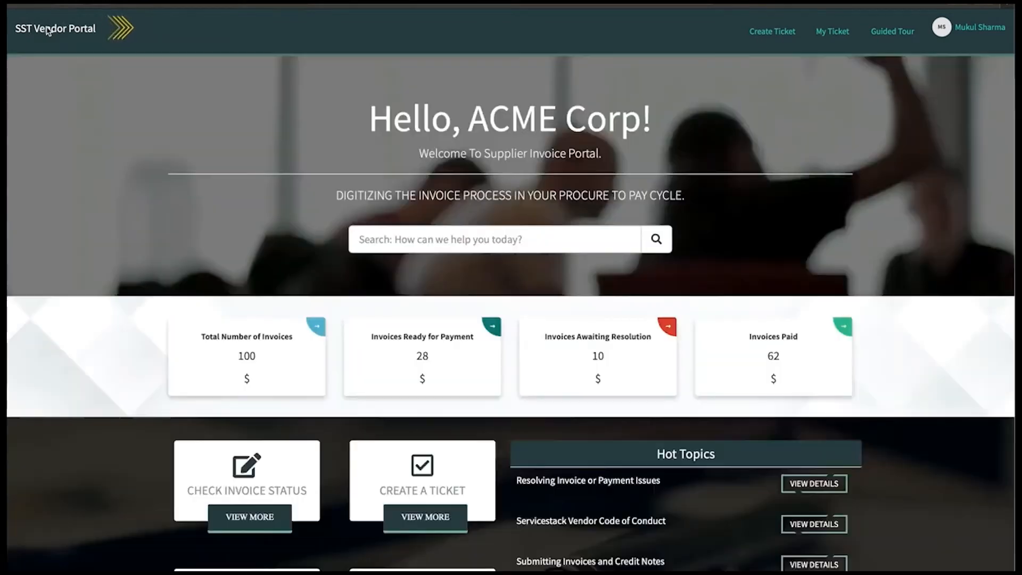
scroll(284, 278, down, 1)
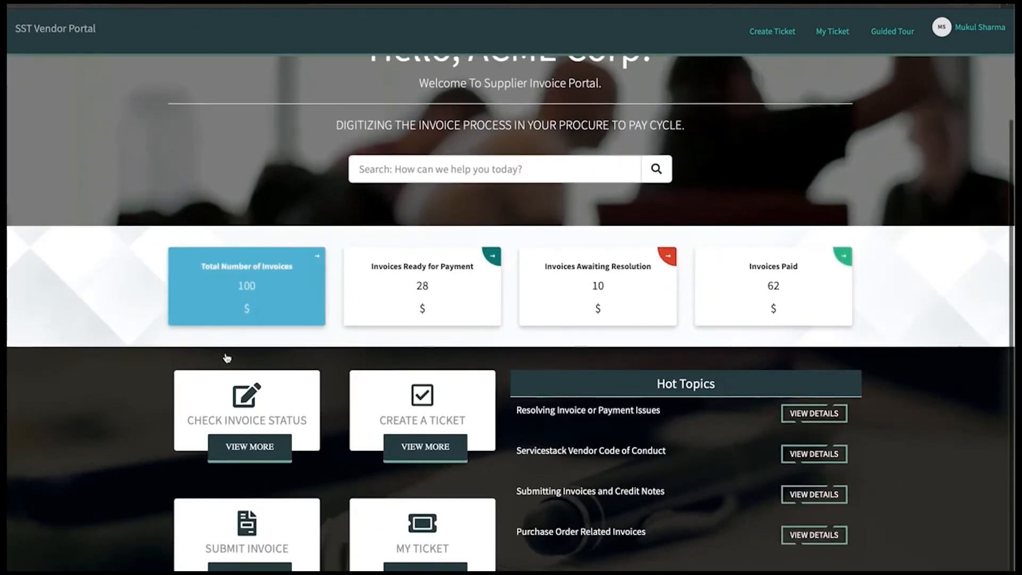
click(430, 529)
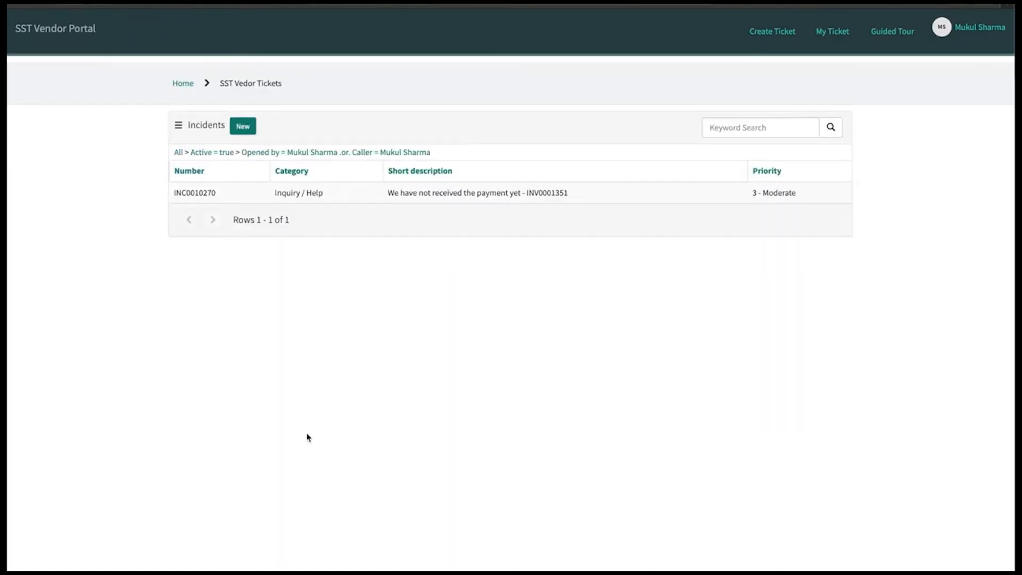
Step: View incident INC0010270's details, then return to the home dashboard showing 100 invoices
click(202, 194)
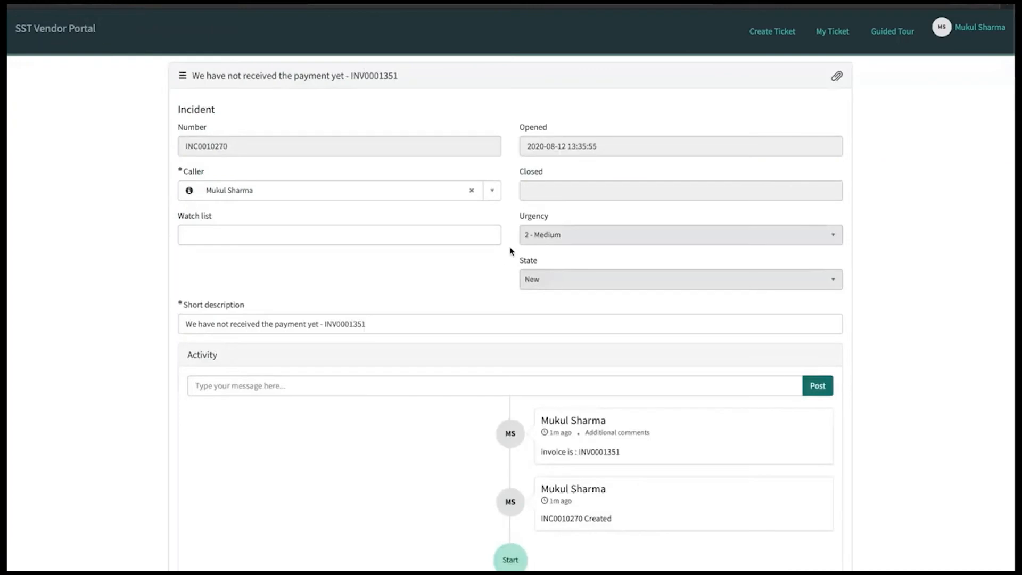
scroll(505, 245, down, 2)
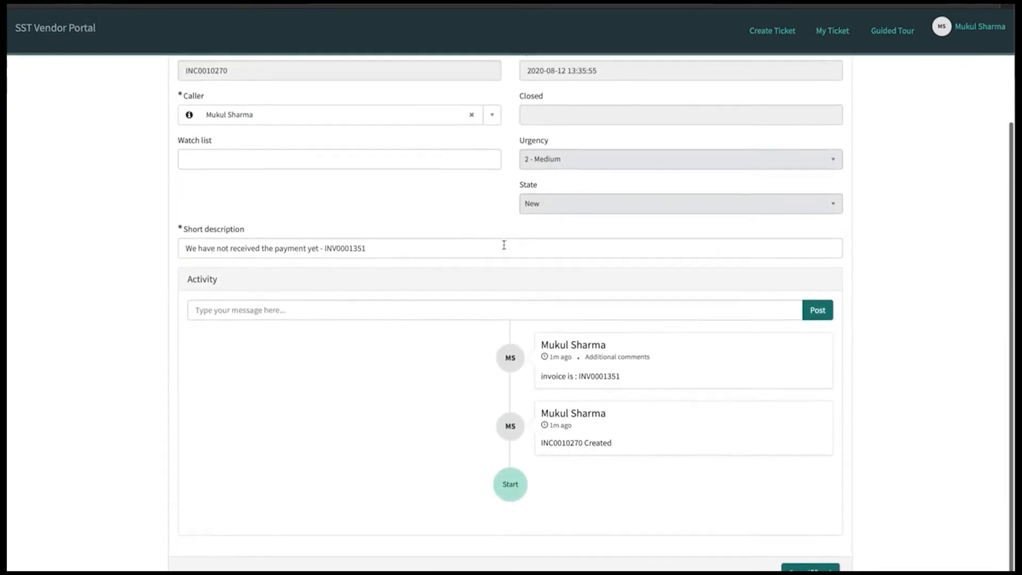
scroll(504, 244, up, 3)
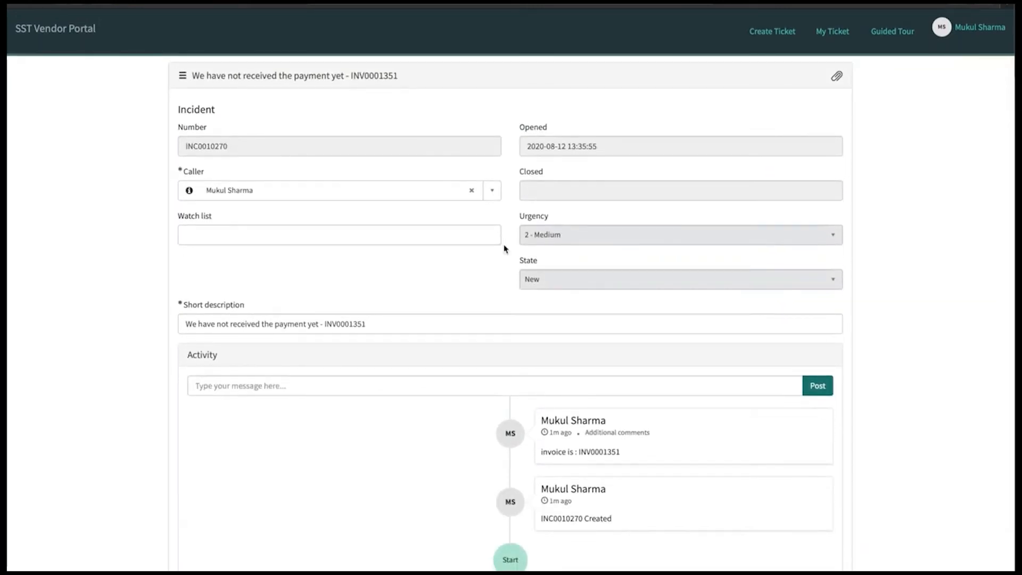
scroll(159, 80, down, 1)
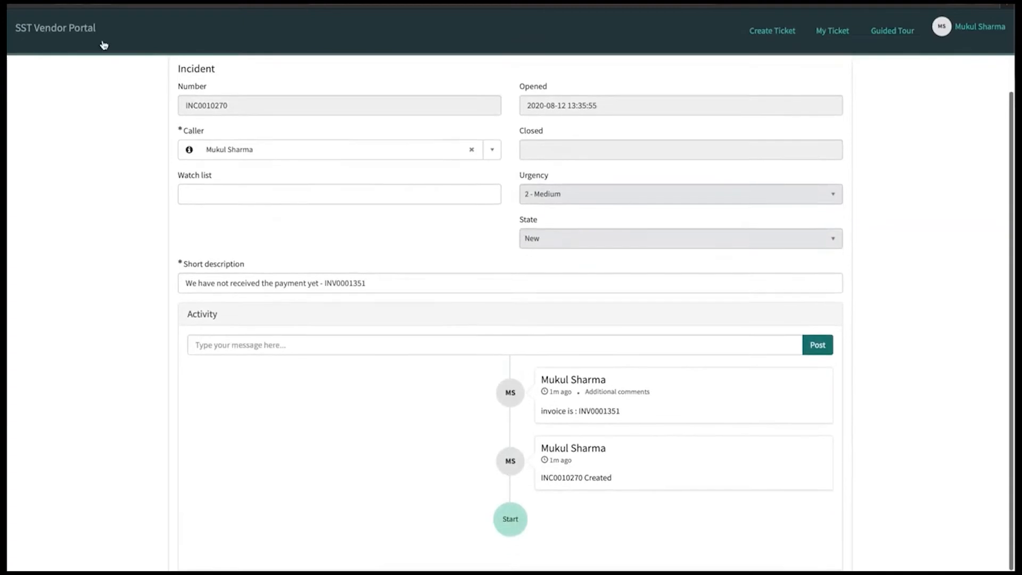
click(47, 33)
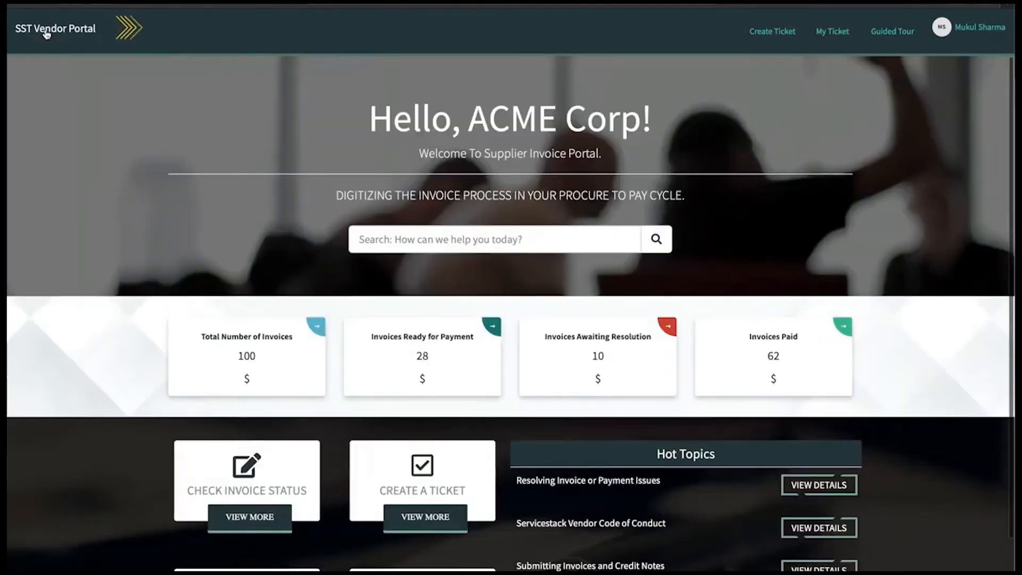
scroll(758, 184, down, 1)
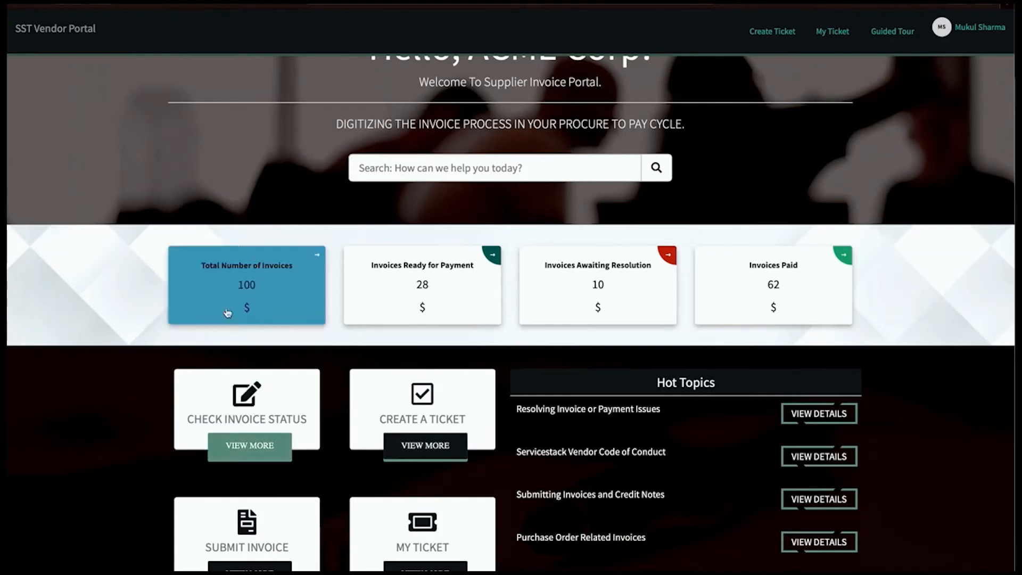
Step: Start a new invoice against PO number PUR0001013, removing its leading space, and submit it
click(245, 535)
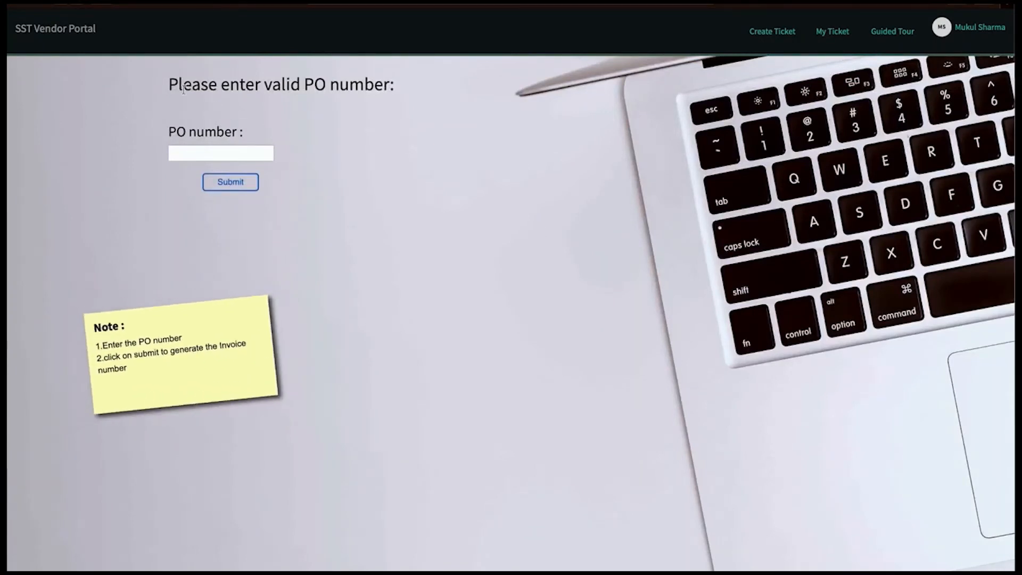
drag(166, 90, 394, 84)
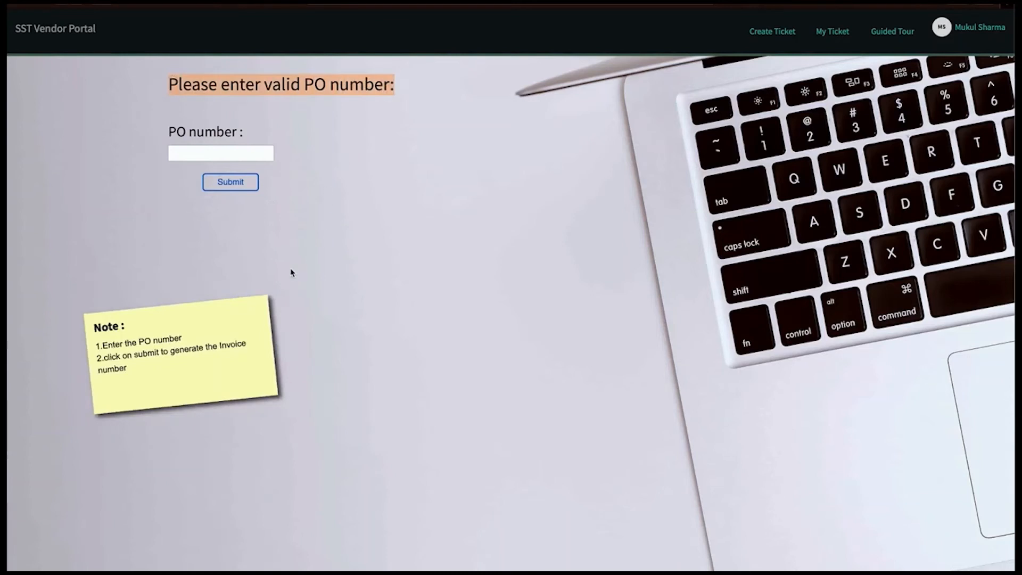
click(232, 152)
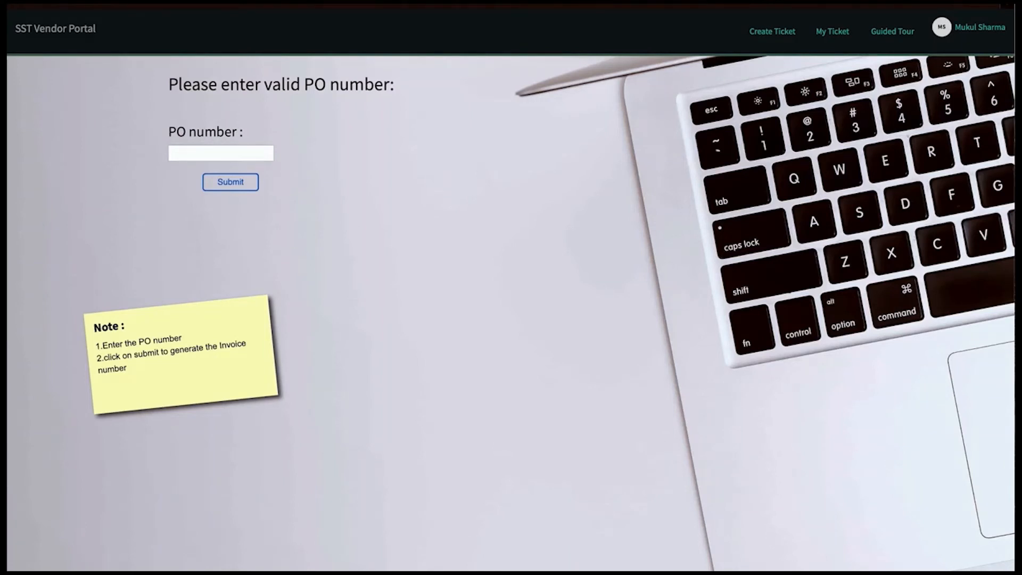
click(215, 154)
text(PUR0001013)
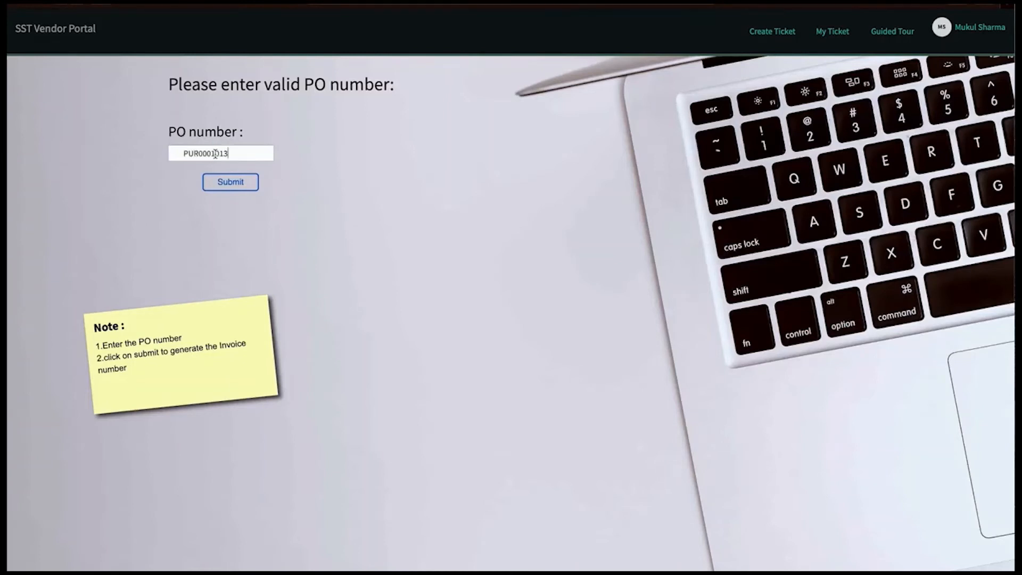
click(182, 152)
key(BackSpace)
click(230, 182)
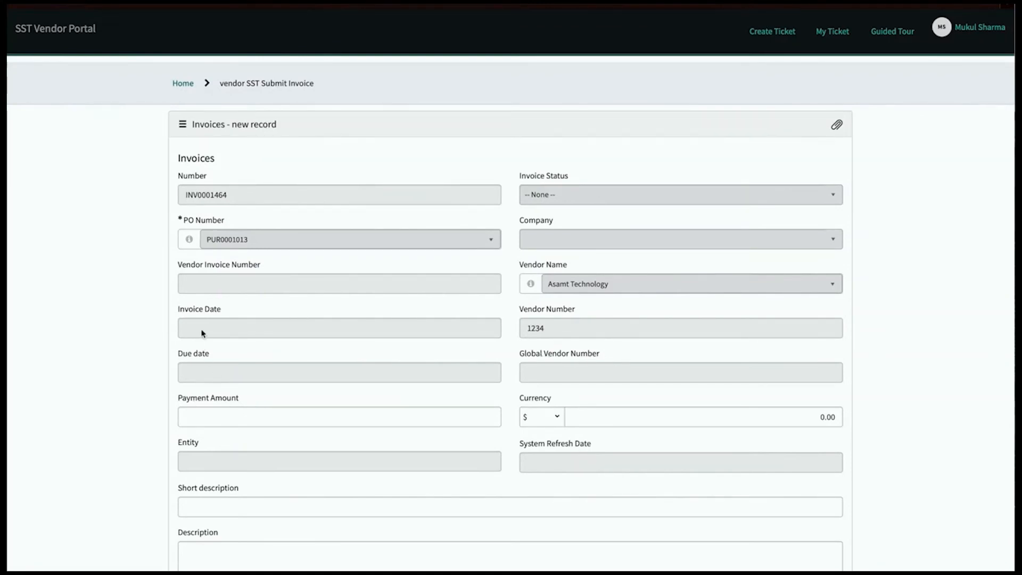
Step: Set the invoice payment amount to 13000
click(225, 417)
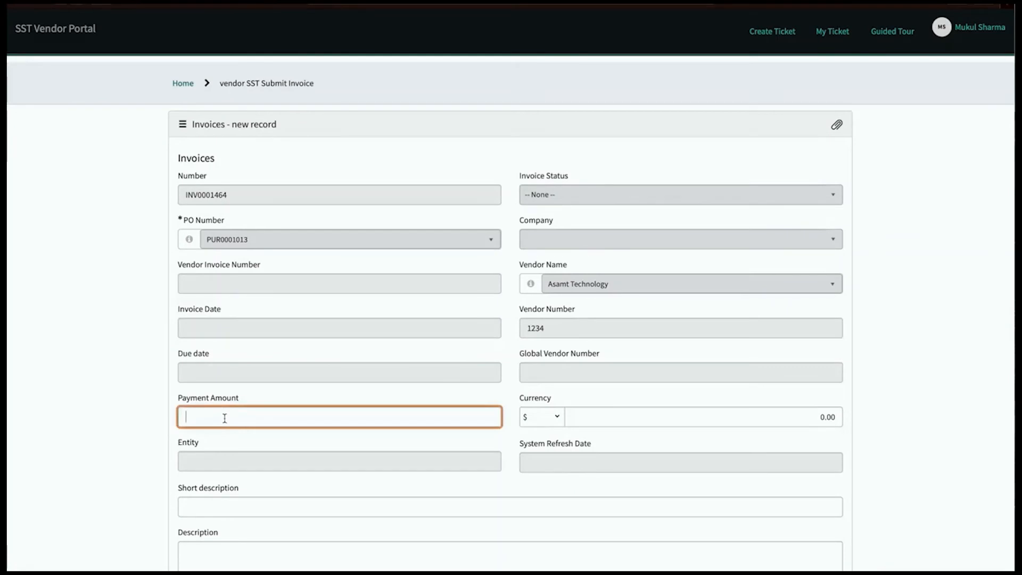
text(13000)
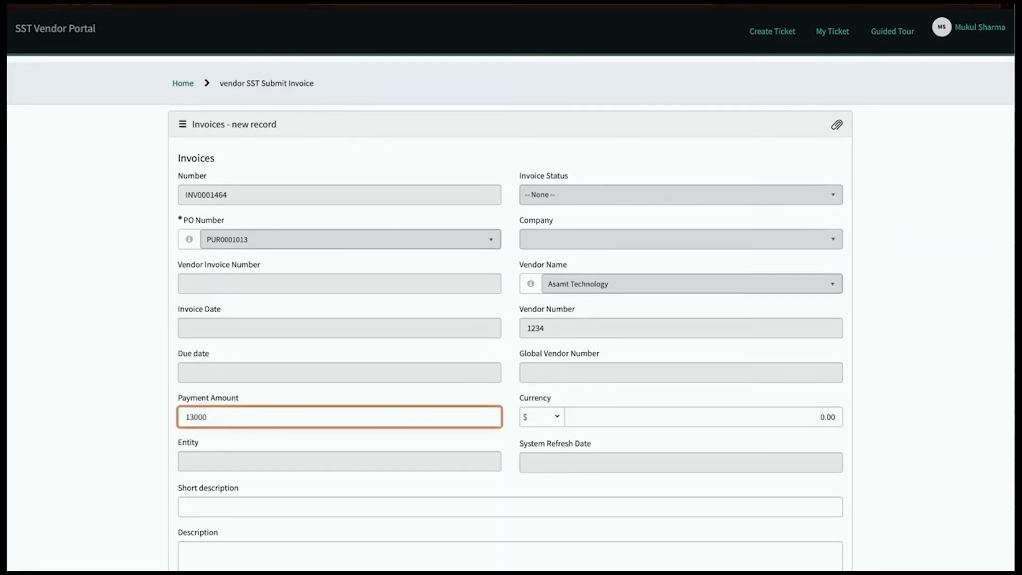
click(690, 420)
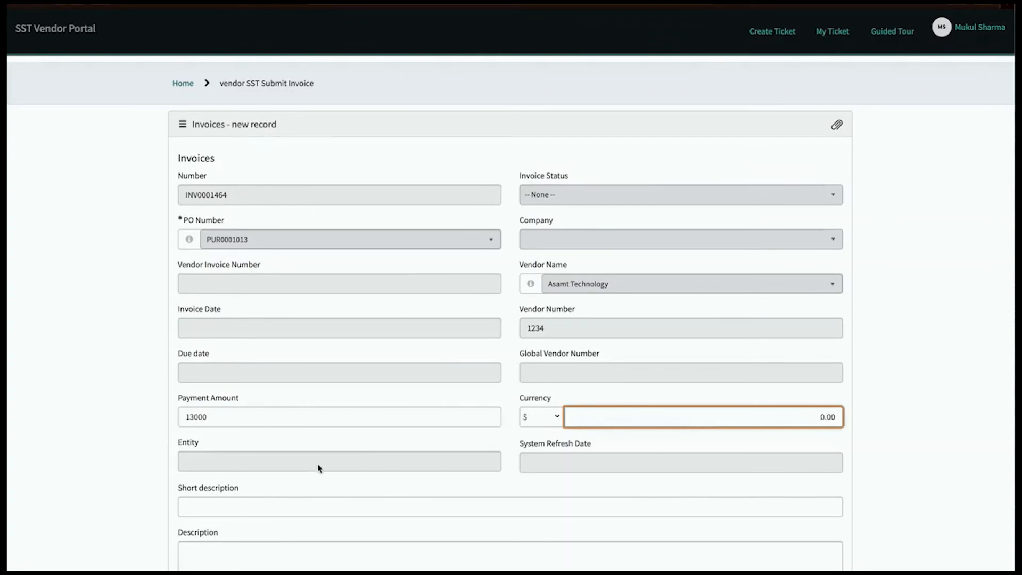
Step: Enter 'For XYZ Services' as the short description and copy it into the description
click(251, 508)
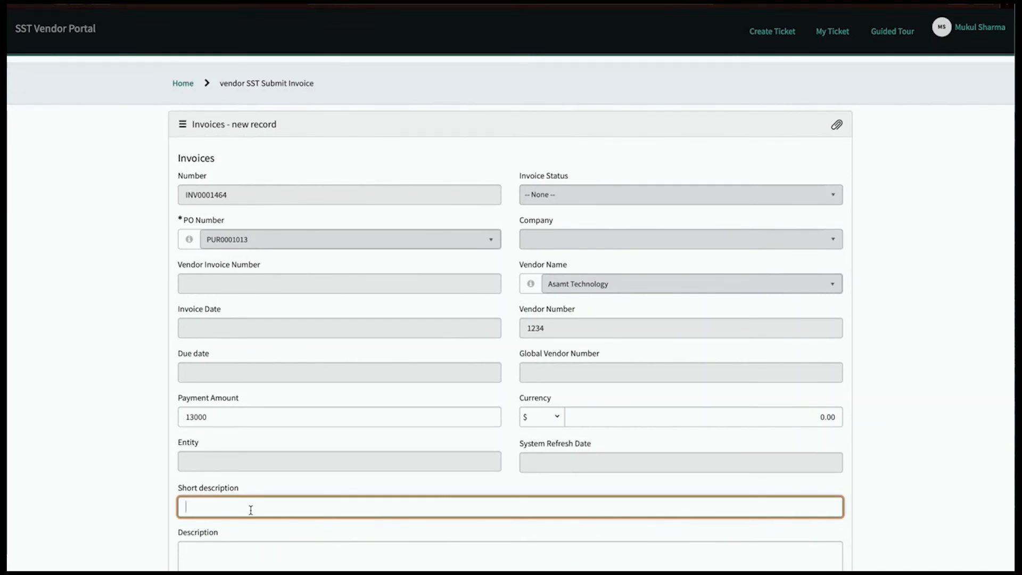
text(For XYZ Services)
drag(265, 508, 170, 508)
key(ctrl+c)
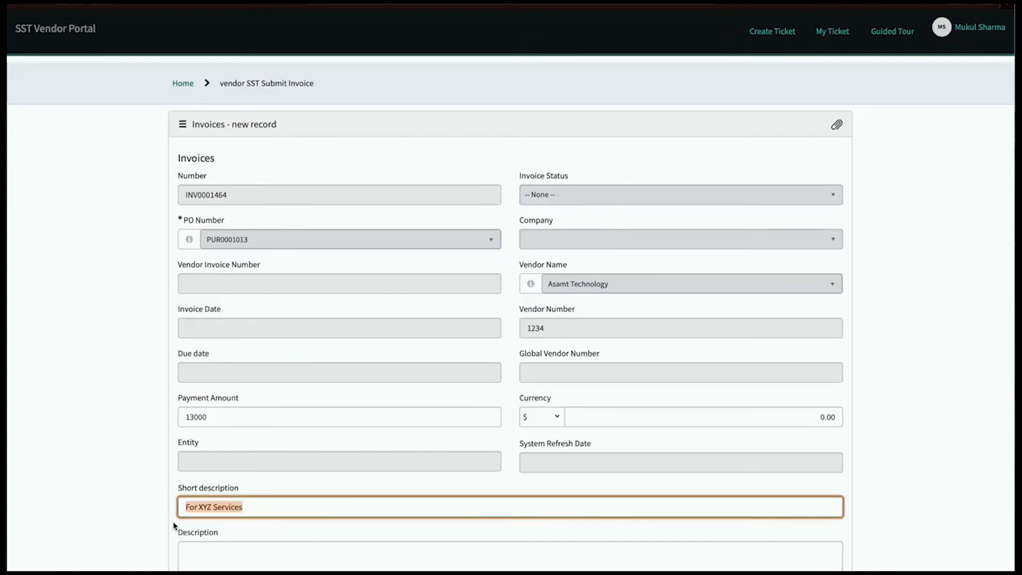
click(230, 558)
key(ctrl+v)
scroll(262, 559, down, 3)
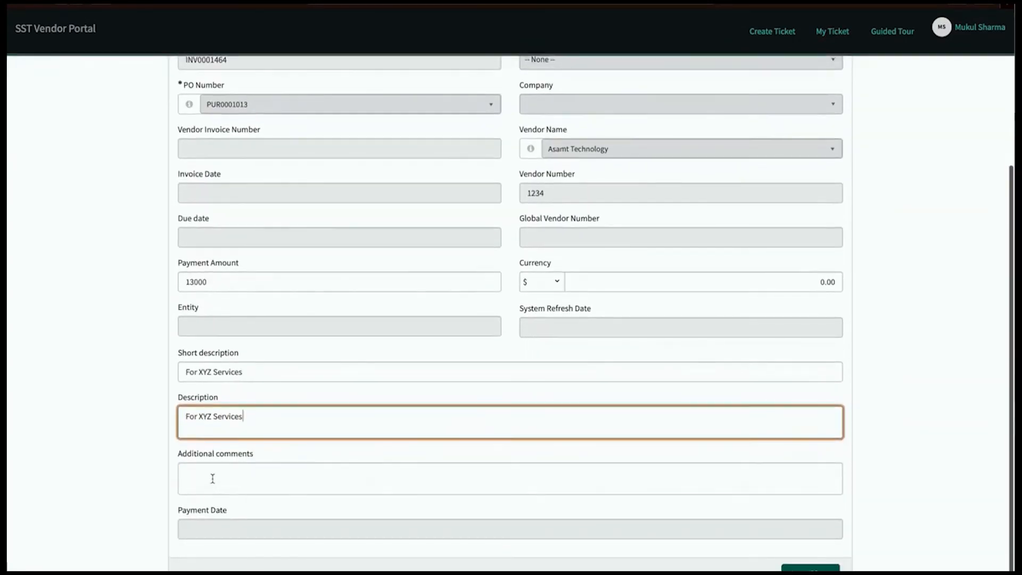
click(212, 479)
scroll(449, 473, up, 3)
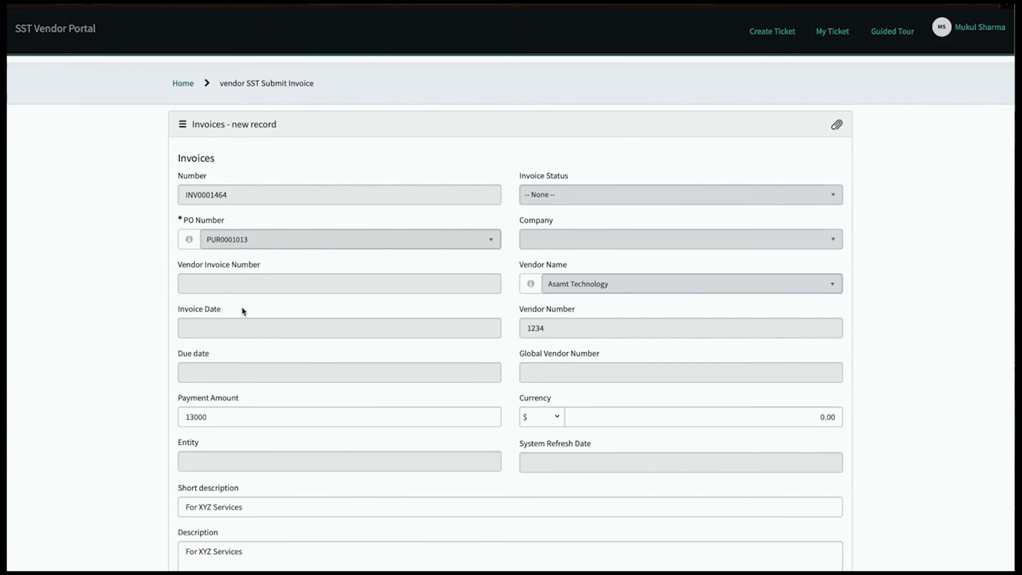
Step: Check the vendor invoice number and date fields, then bring up the attachment file picker
click(239, 283)
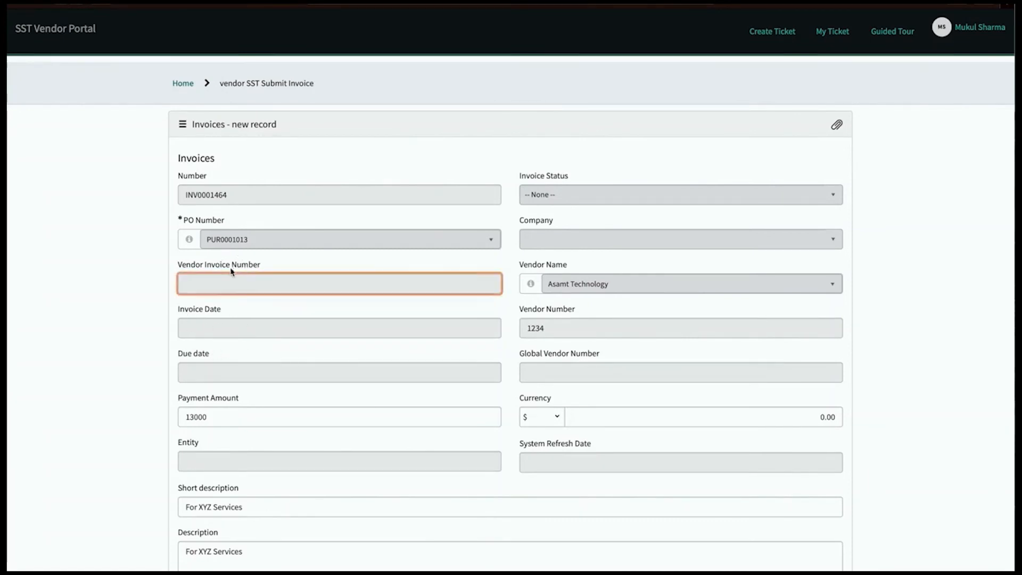
click(222, 286)
click(212, 326)
click(200, 375)
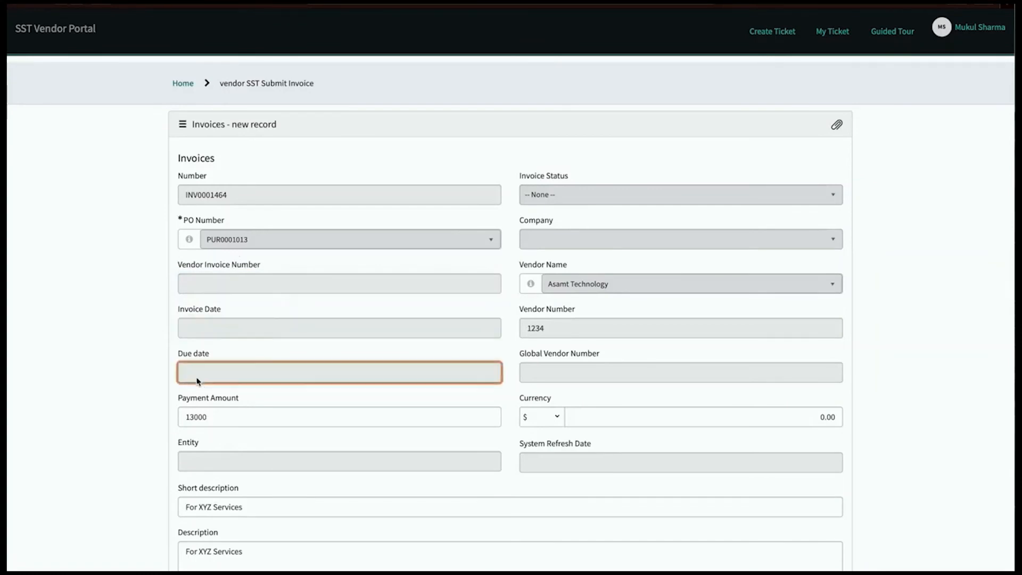
scroll(253, 339, down, 1)
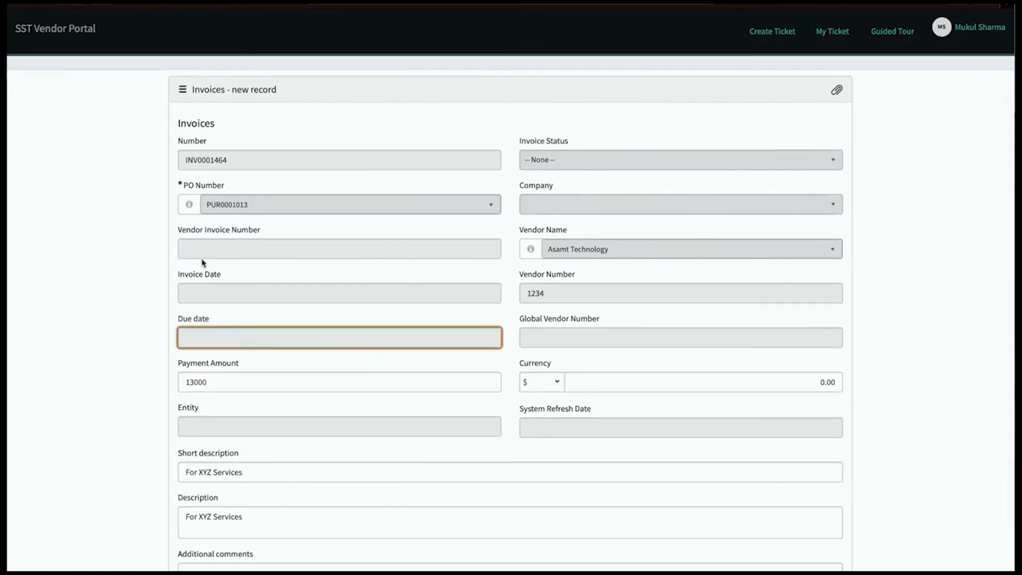
scroll(292, 333, down, 3)
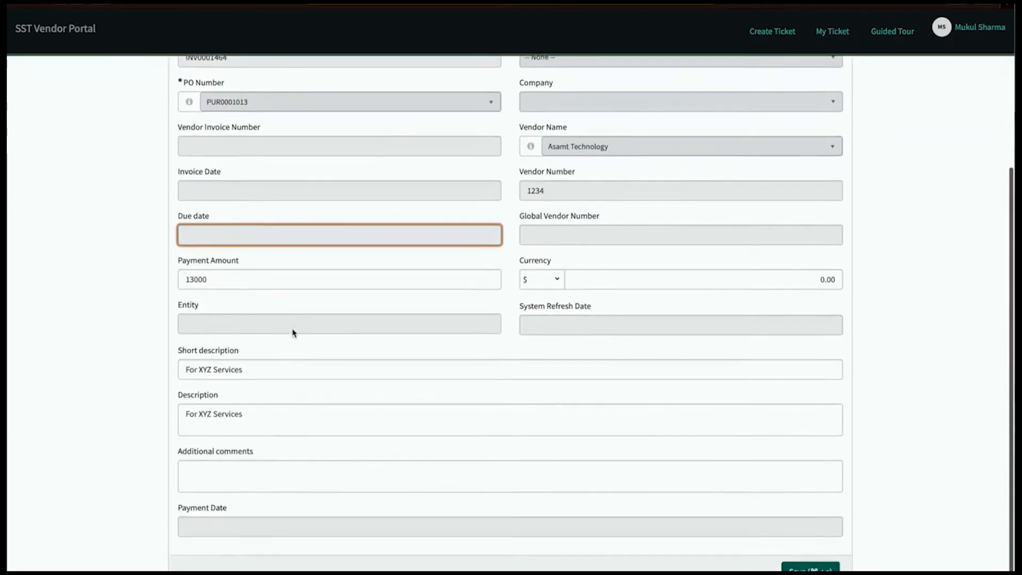
scroll(687, 447, up, 4)
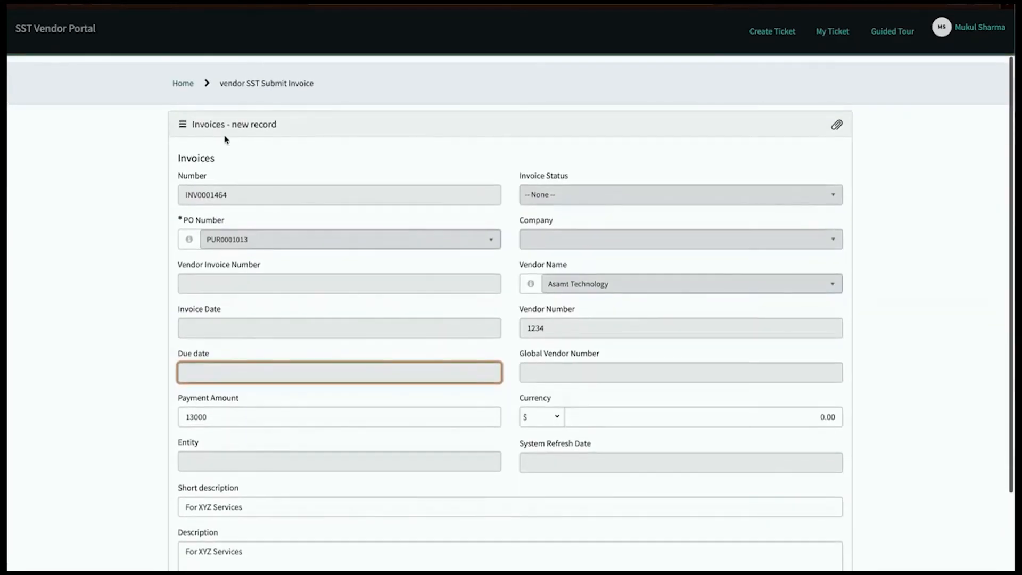
scroll(800, 354, down, 3)
scroll(801, 354, up, 1)
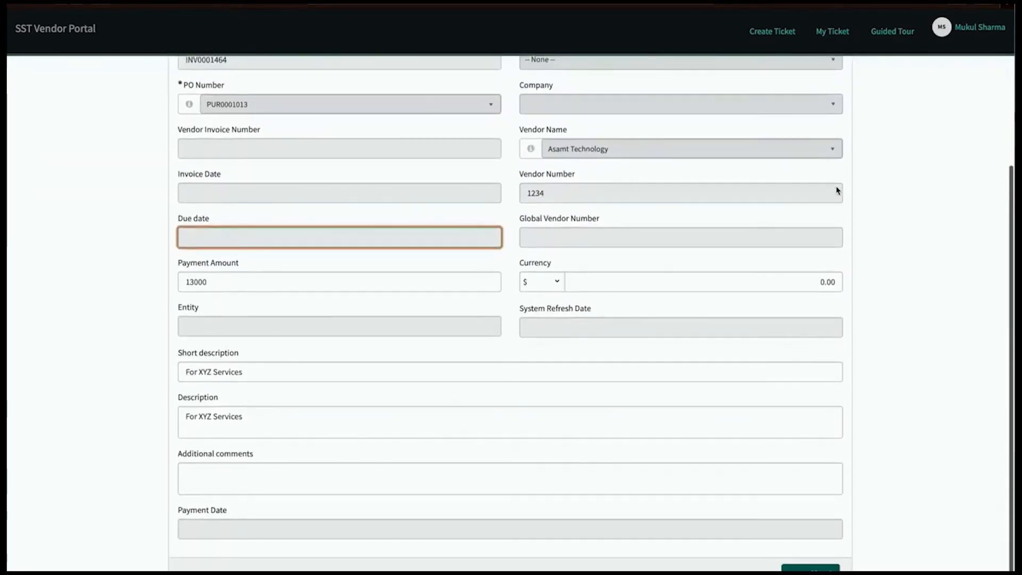
scroll(841, 197, up, 3)
click(839, 126)
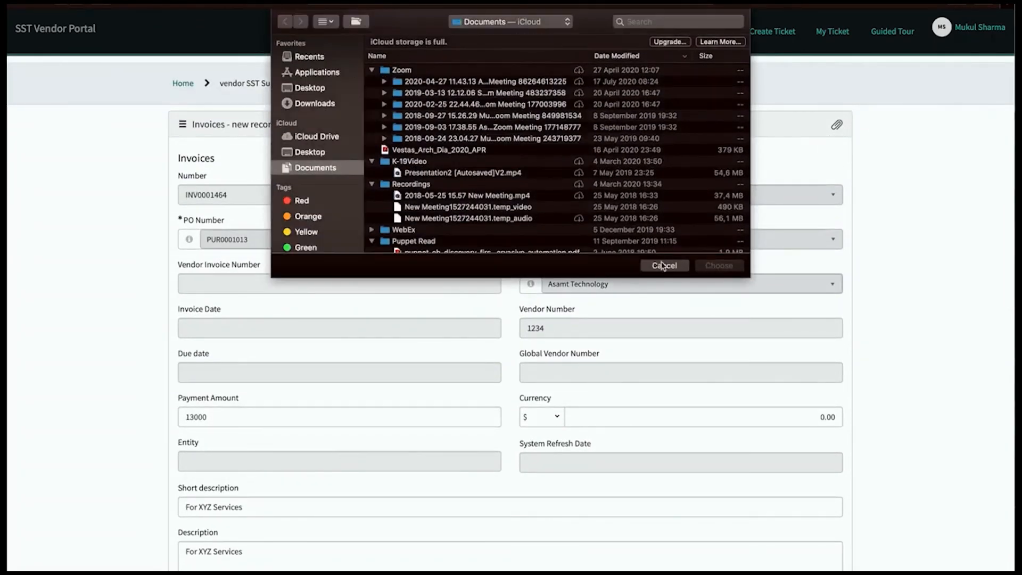
Step: Cancel the file chooser without attaching anything and review invoice INV0001464's form
click(664, 267)
scroll(869, 545, down, 3)
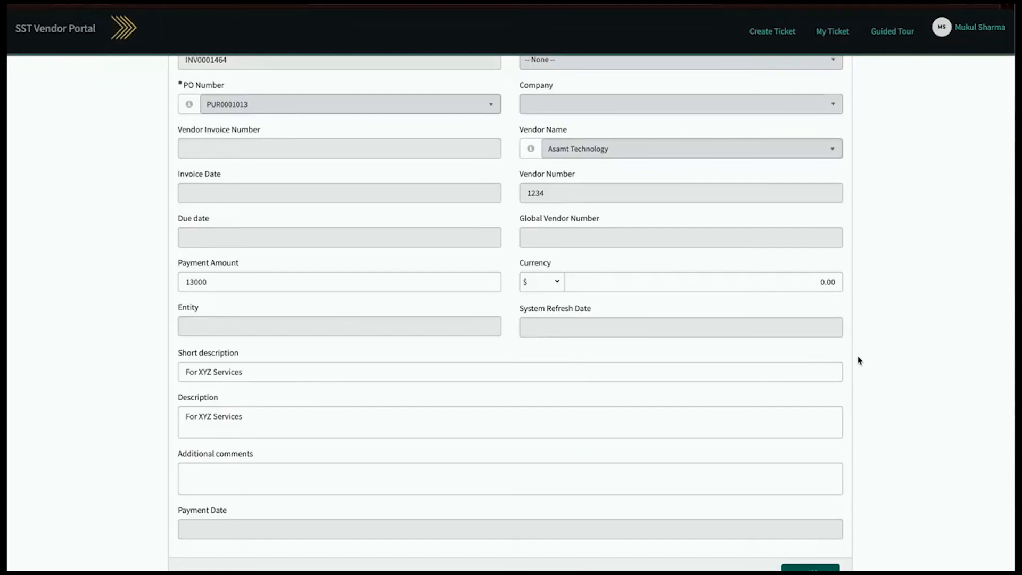
scroll(853, 366, up, 3)
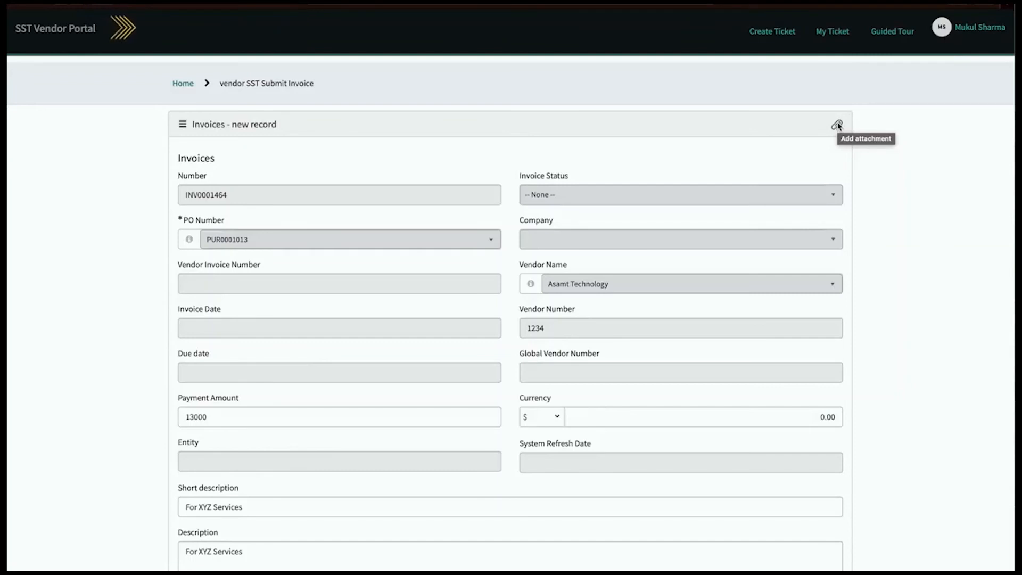
Step: Save and submit invoice INV0001464 with payment amount 13000 and 'For XYZ Services'
click(837, 125)
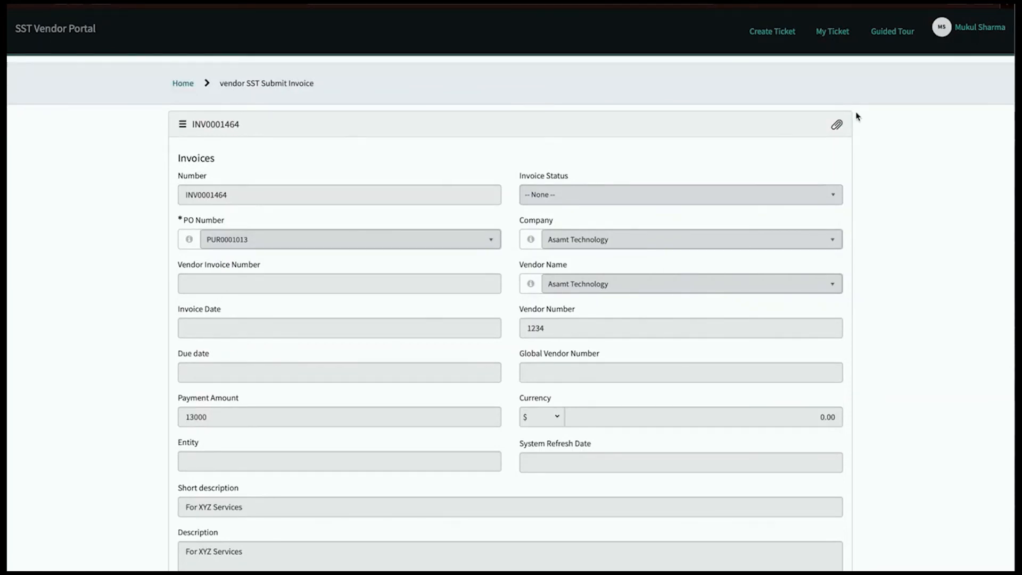
scroll(857, 117, down, 2)
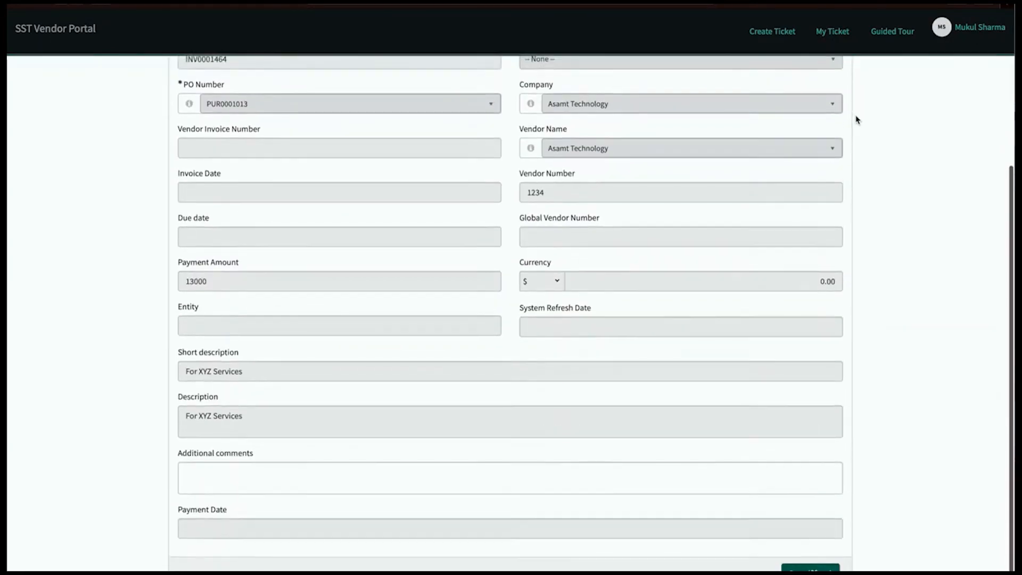
scroll(857, 119, up, 3)
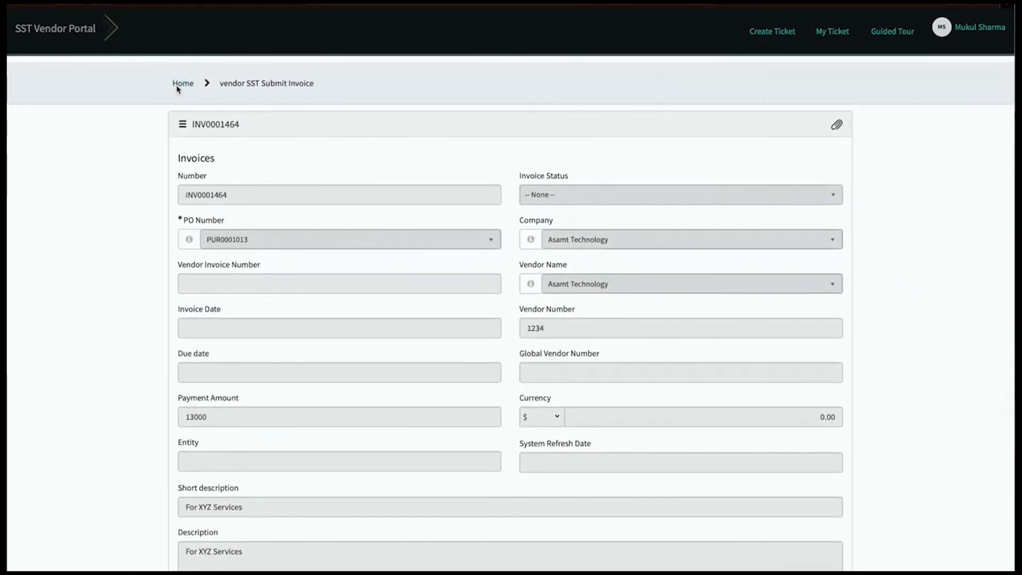
Step: Go back to the Home page and review the dashboard totals, now 101 invoices
click(179, 84)
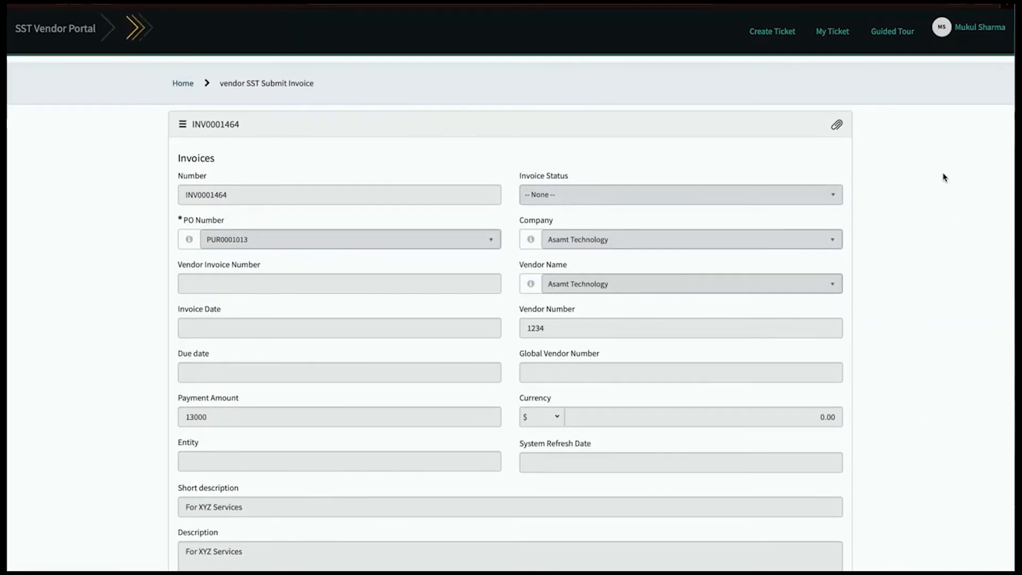
scroll(338, 333, down, 1)
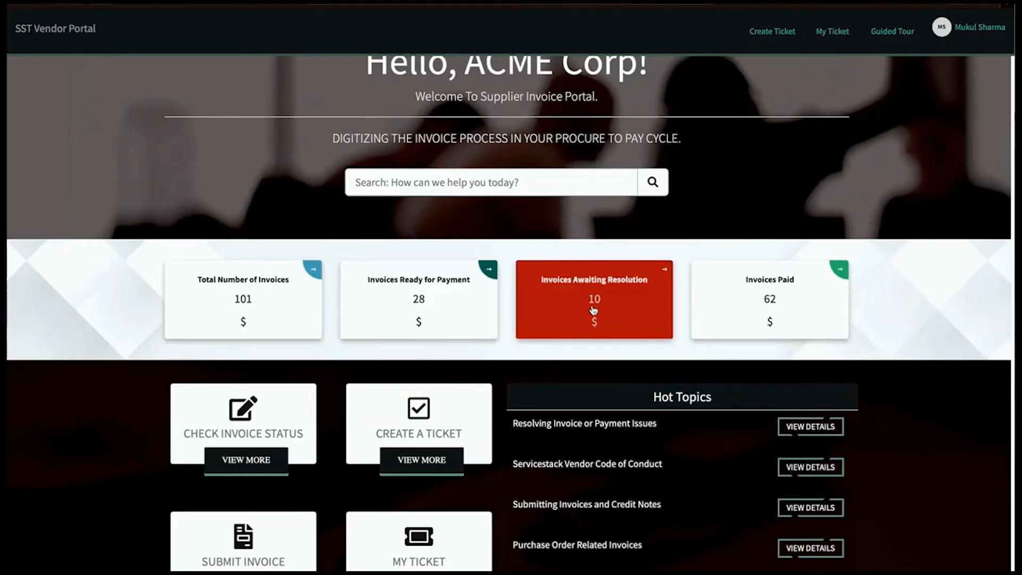
scroll(913, 420, down, 1)
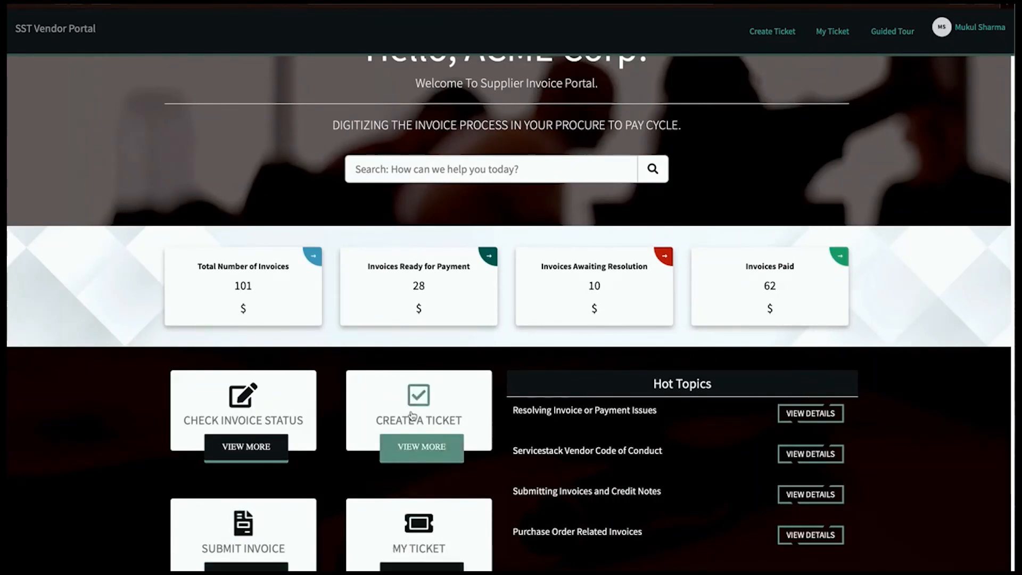
scroll(410, 417, up, 1)
scroll(410, 417, down, 1)
scroll(410, 416, up, 1)
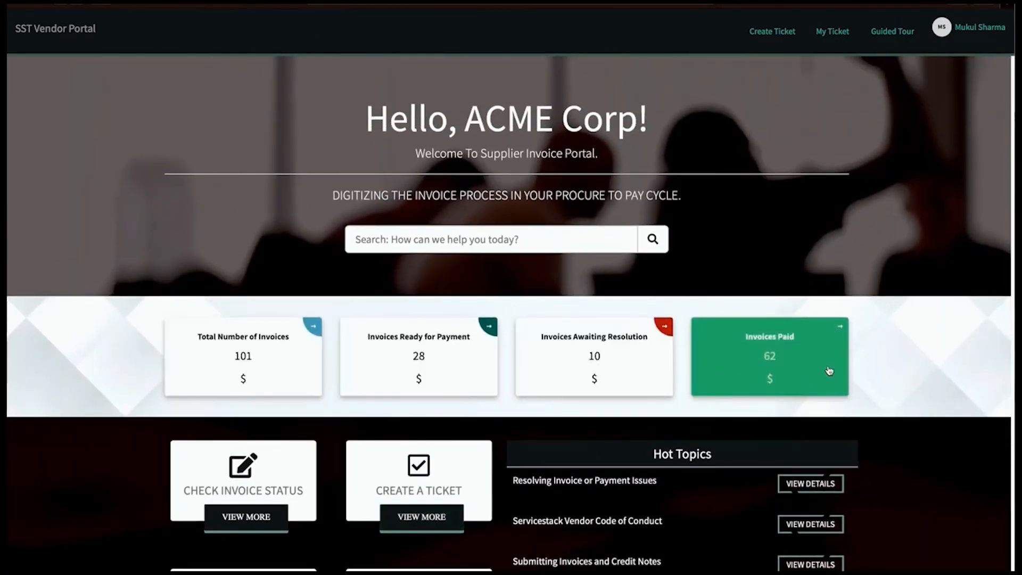
scroll(878, 433, down, 1)
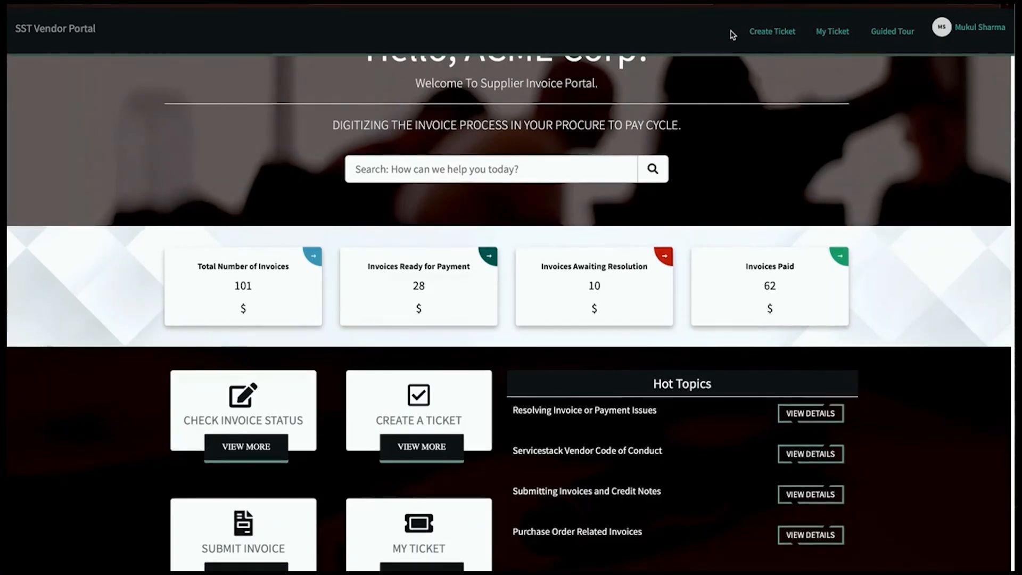
scroll(755, 102, up, 2)
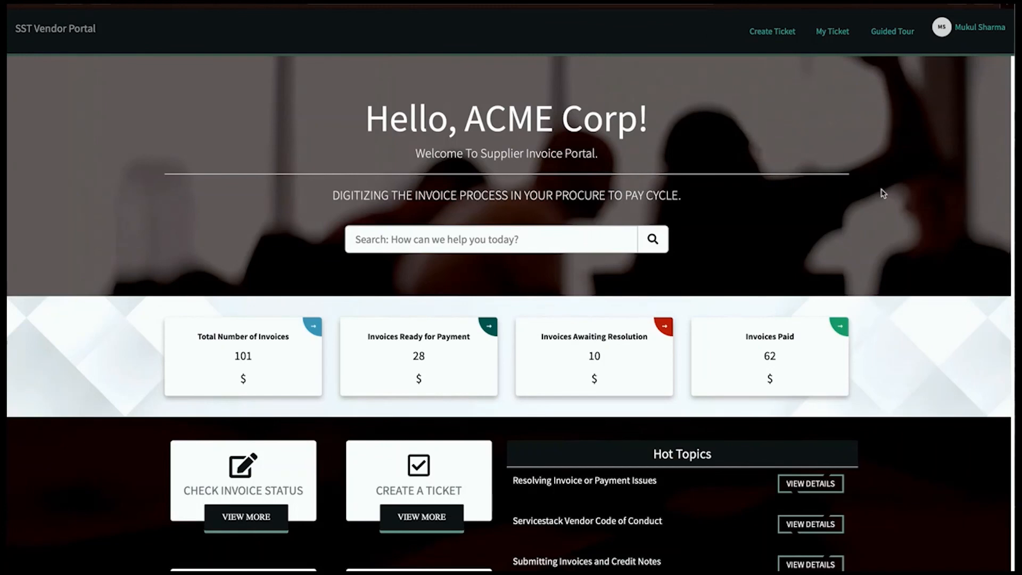
scroll(885, 191, down, 2)
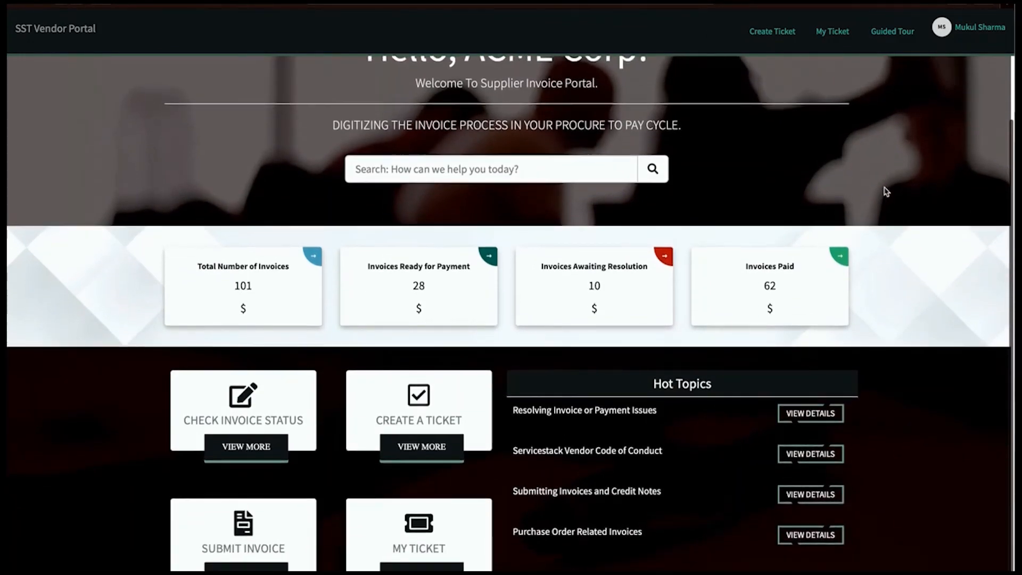
scroll(886, 191, up, 2)
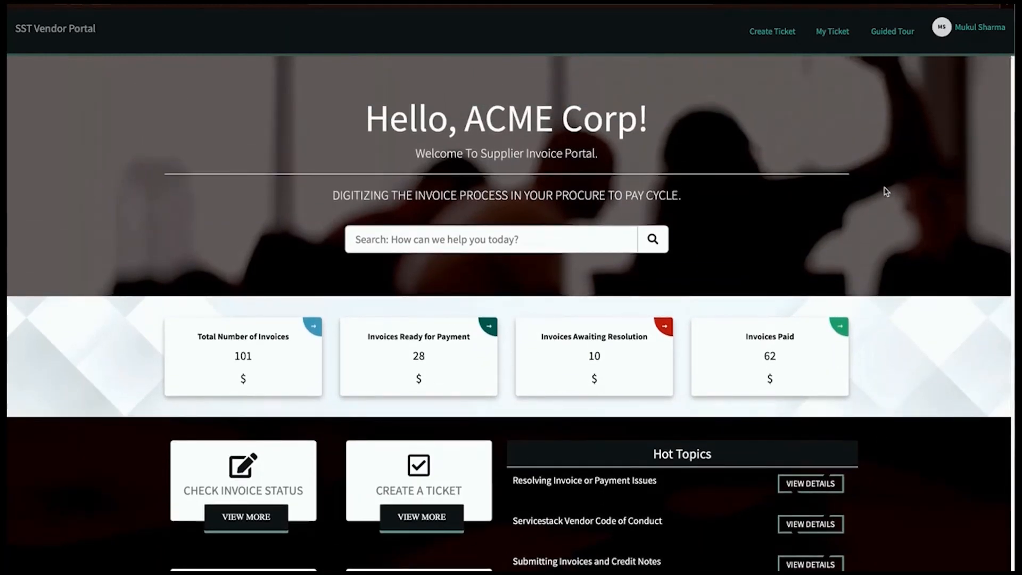